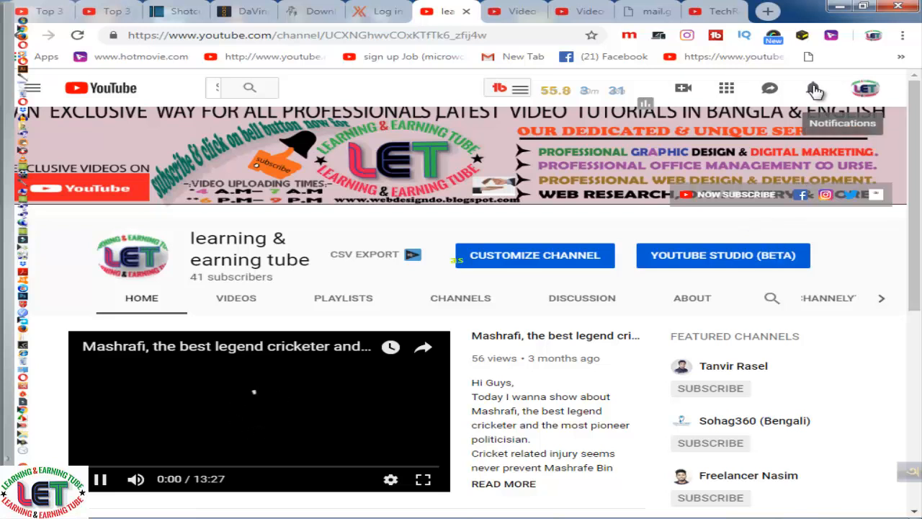
{"action": "scroll", "coordinate": [245, 302], "scroll_direction": "down", "scroll_amount": 3}
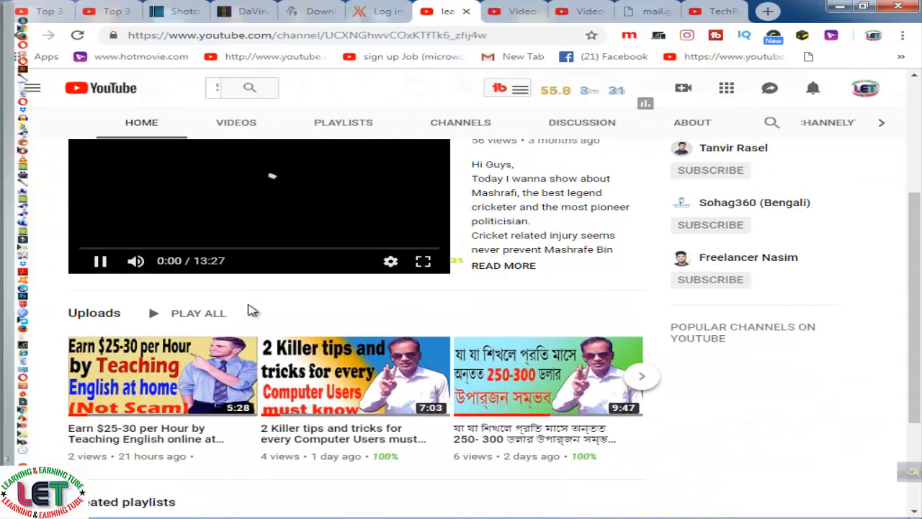
{"action": "scroll", "coordinate": [252, 310], "scroll_direction": "down", "scroll_amount": 2}
{"action": "scroll", "coordinate": [251, 311], "scroll_direction": "down", "scroll_amount": 1}
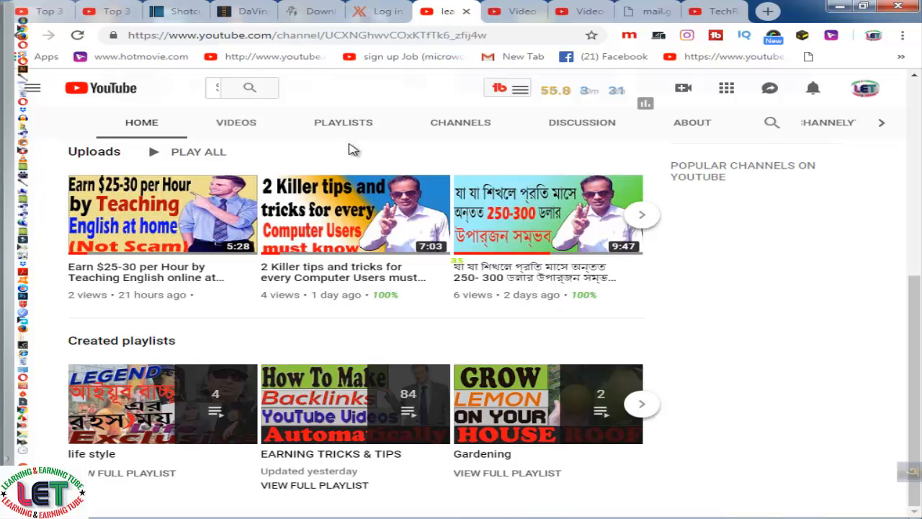
{"action": "left_click", "coordinate": [178, 12]}
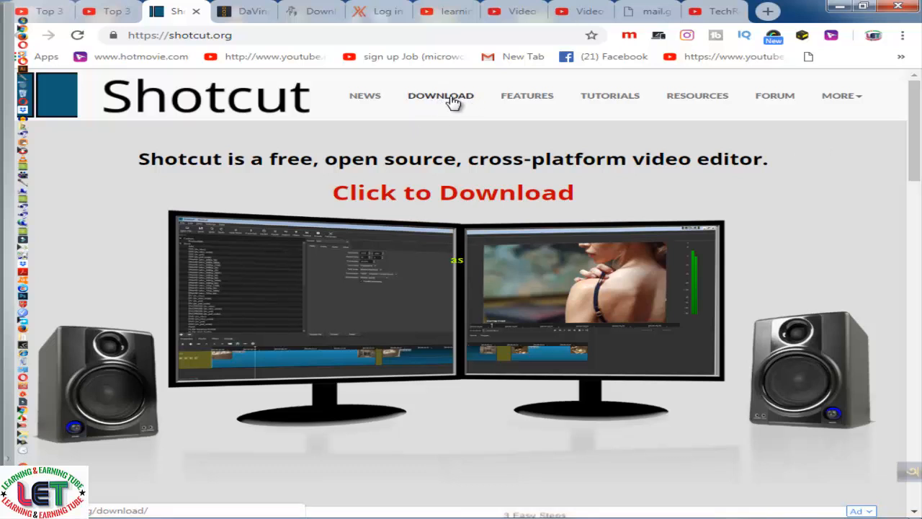
{"action": "scroll", "coordinate": [735, 209], "scroll_direction": "down", "scroll_amount": 3}
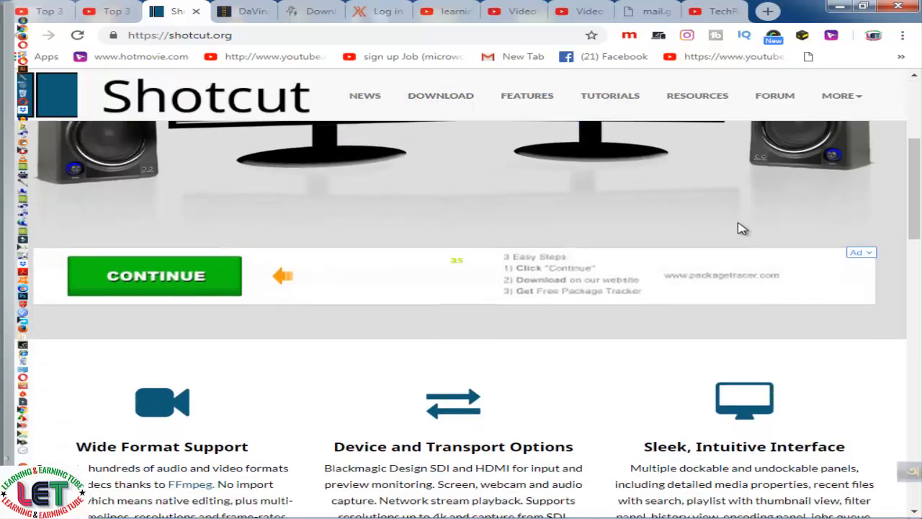
{"action": "scroll", "coordinate": [738, 227], "scroll_direction": "down", "scroll_amount": 3}
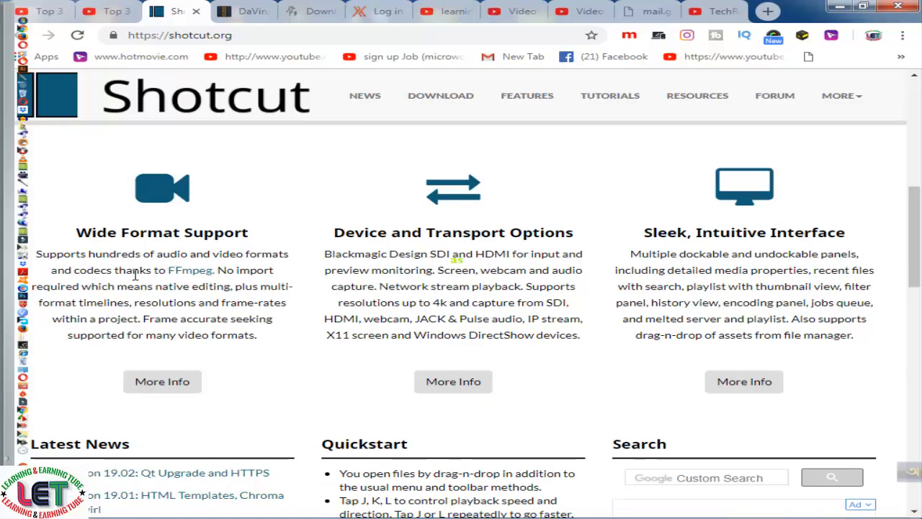
{"action": "scroll", "coordinate": [134, 274], "scroll_direction": "down", "scroll_amount": 1}
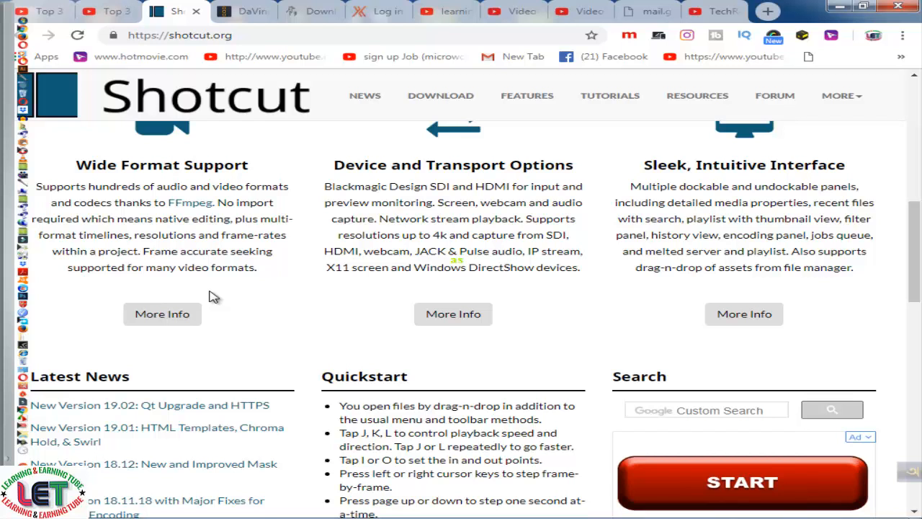
{"action": "scroll", "coordinate": [253, 298], "scroll_direction": "up", "scroll_amount": 1}
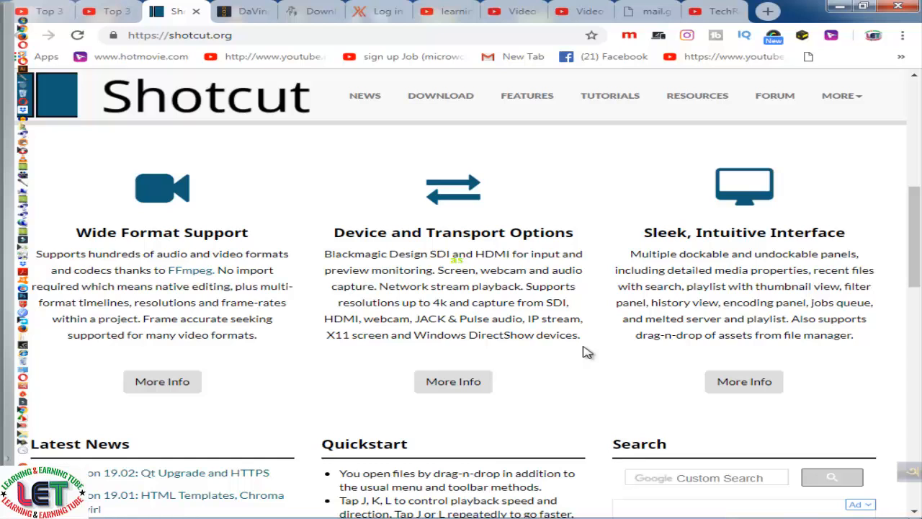
{"action": "scroll", "coordinate": [587, 353], "scroll_direction": "down", "scroll_amount": 2}
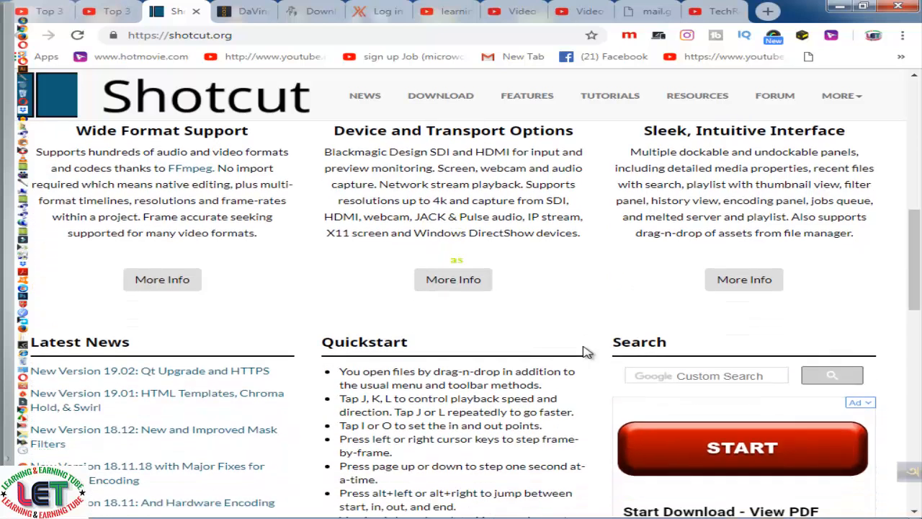
{"action": "scroll", "coordinate": [587, 353], "scroll_direction": "down", "scroll_amount": 2}
{"action": "scroll", "coordinate": [587, 353], "scroll_direction": "up", "scroll_amount": 2}
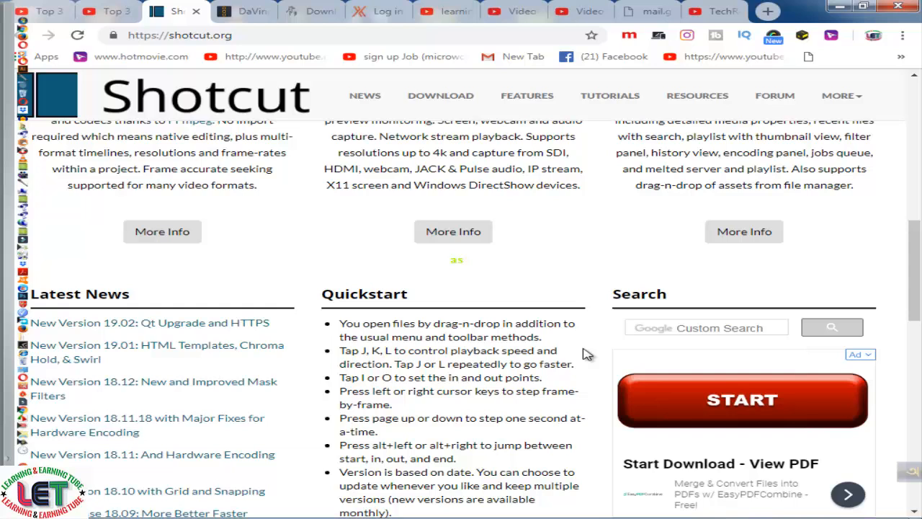
{"action": "scroll", "coordinate": [587, 353], "scroll_direction": "down", "scroll_amount": 2}
{"action": "scroll", "coordinate": [587, 352], "scroll_direction": "up", "scroll_amount": 2}
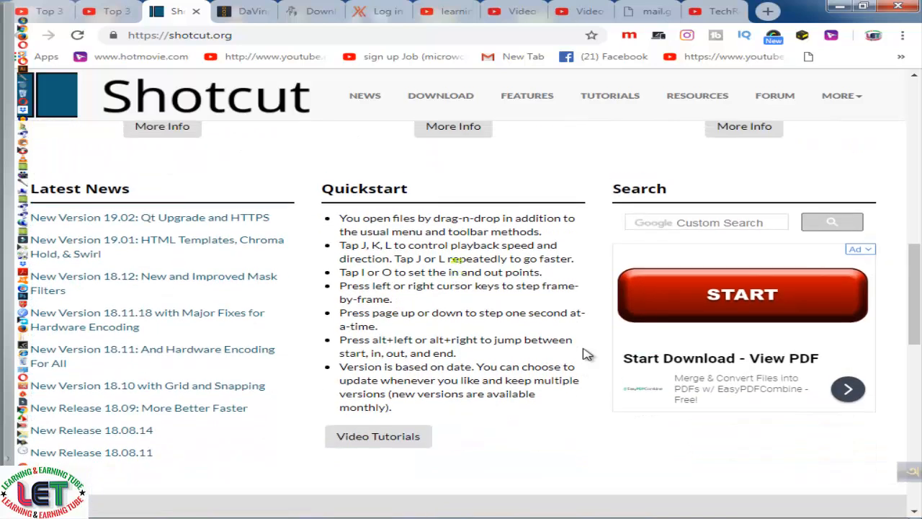
{"action": "scroll", "coordinate": [586, 353], "scroll_direction": "down", "scroll_amount": 1}
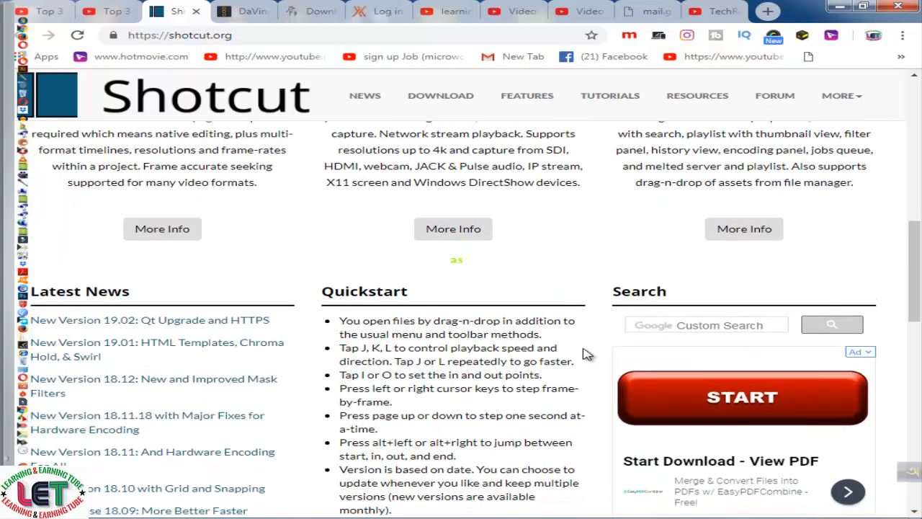
{"action": "scroll", "coordinate": [587, 353], "scroll_direction": "down", "scroll_amount": 3}
{"action": "scroll", "coordinate": [587, 353], "scroll_direction": "down", "scroll_amount": 2}
{"action": "scroll", "coordinate": [587, 353], "scroll_direction": "down", "scroll_amount": 2}
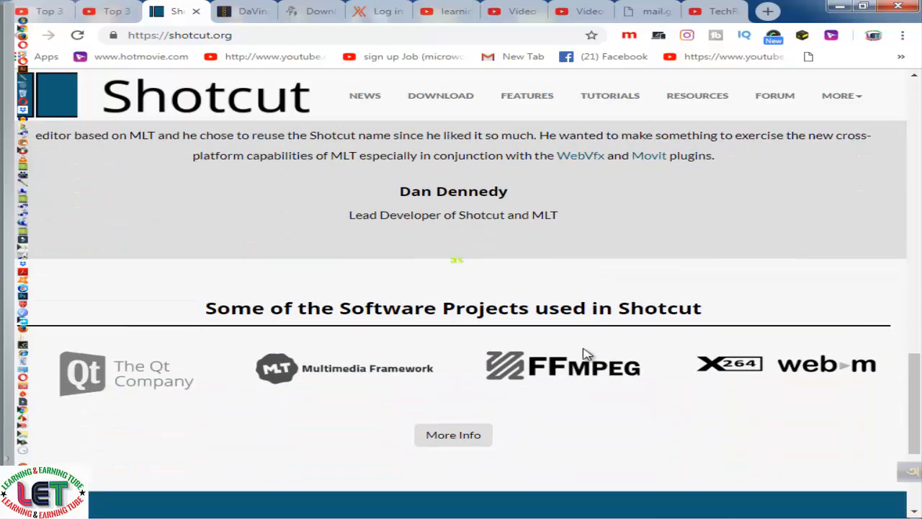
{"action": "scroll", "coordinate": [587, 353], "scroll_direction": "down", "scroll_amount": 2}
{"action": "scroll", "coordinate": [583, 344], "scroll_direction": "up", "scroll_amount": 1}
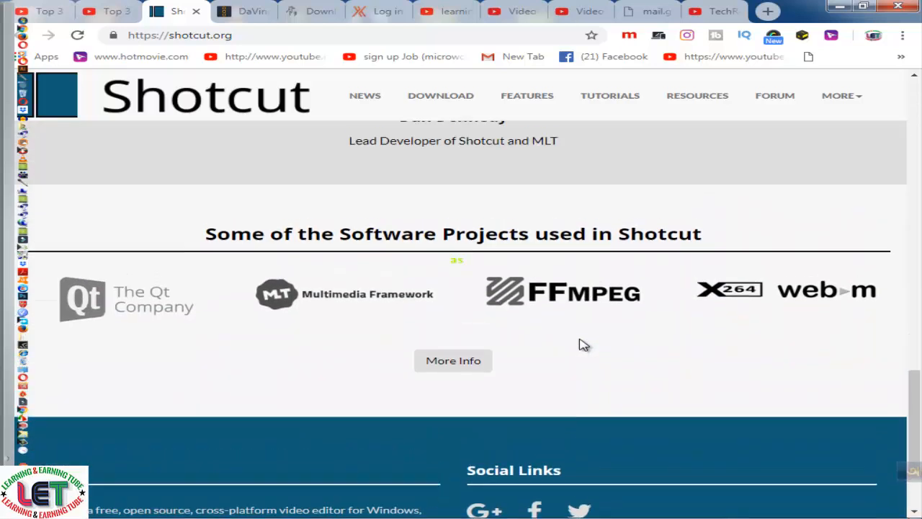
{"action": "scroll", "coordinate": [583, 344], "scroll_direction": "up", "scroll_amount": 1}
{"action": "scroll", "coordinate": [583, 344], "scroll_direction": "up", "scroll_amount": 3}
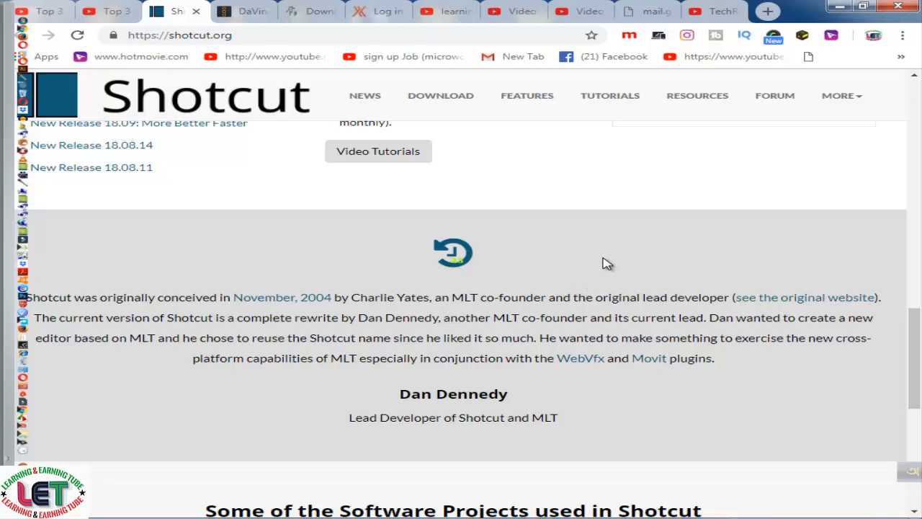
{"action": "scroll", "coordinate": [607, 263], "scroll_direction": "down", "scroll_amount": 2}
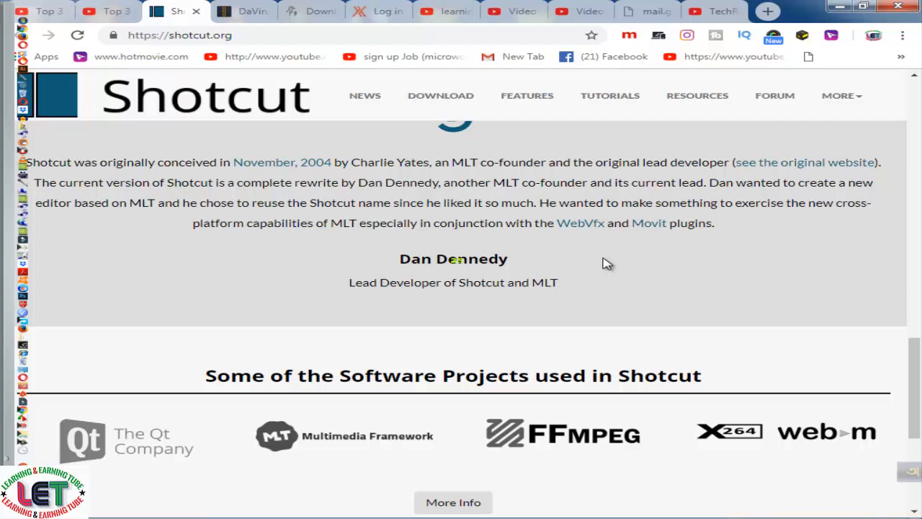
{"action": "scroll", "coordinate": [605, 263], "scroll_direction": "up", "scroll_amount": 2}
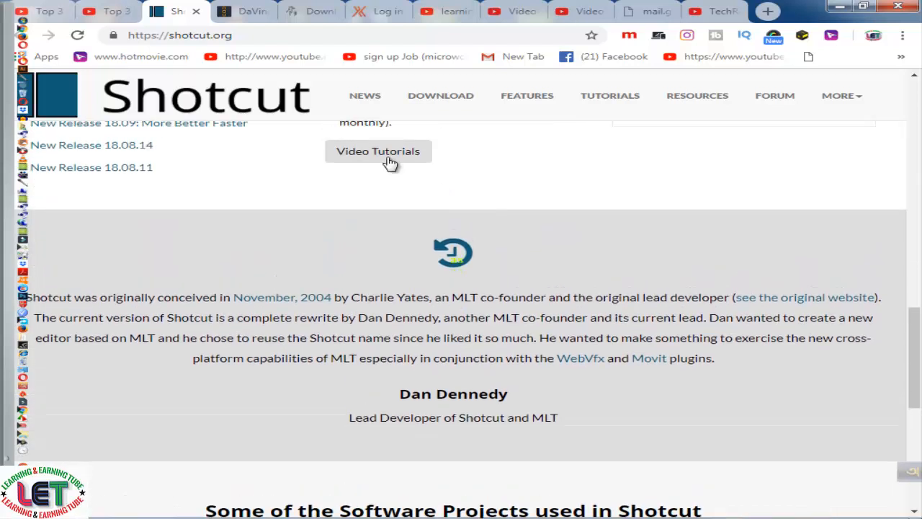
Switch to the DaVinci Resolve tab and scroll to the Fusion Effects section.
{"action": "left_click", "coordinate": [252, 13]}
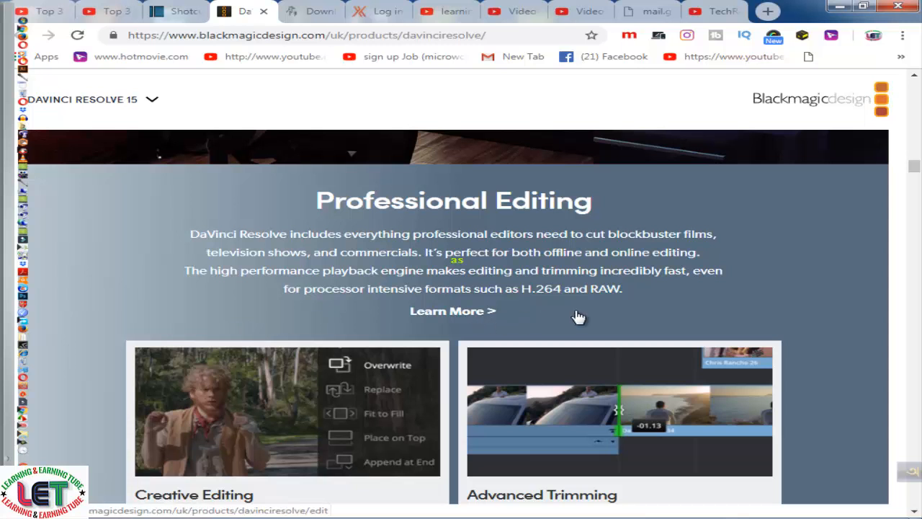
{"action": "scroll", "coordinate": [579, 317], "scroll_direction": "down", "scroll_amount": 1}
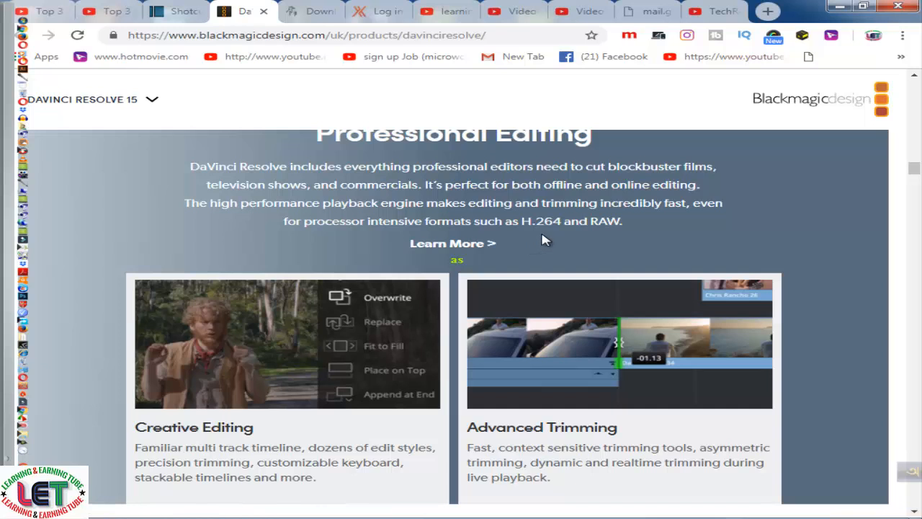
{"action": "scroll", "coordinate": [544, 240], "scroll_direction": "down", "scroll_amount": 2}
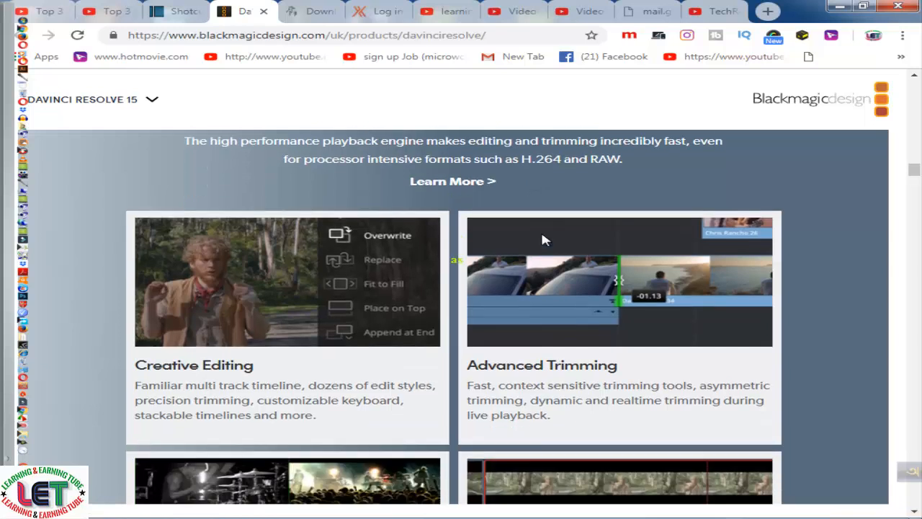
{"action": "scroll", "coordinate": [544, 240], "scroll_direction": "down", "scroll_amount": 1}
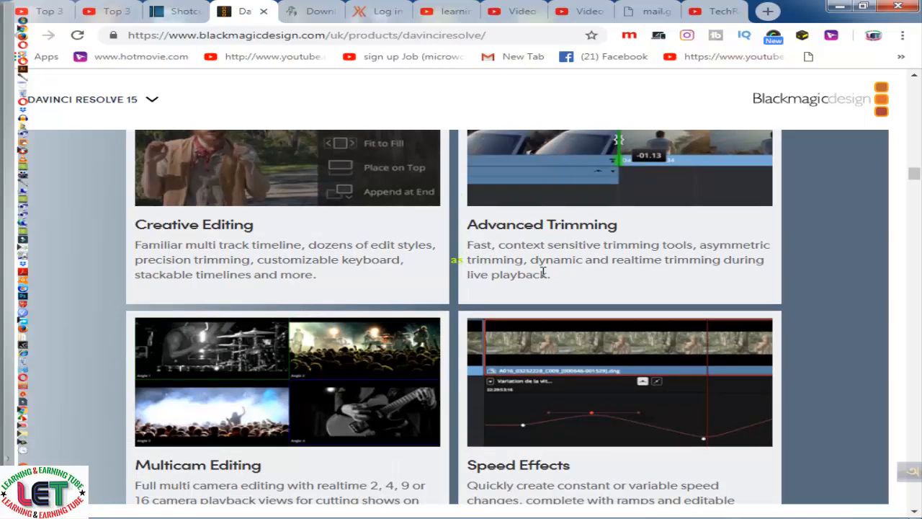
{"action": "scroll", "coordinate": [543, 272], "scroll_direction": "down", "scroll_amount": 1}
{"action": "scroll", "coordinate": [546, 279], "scroll_direction": "down", "scroll_amount": 2}
{"action": "scroll", "coordinate": [545, 278], "scroll_direction": "down", "scroll_amount": 1}
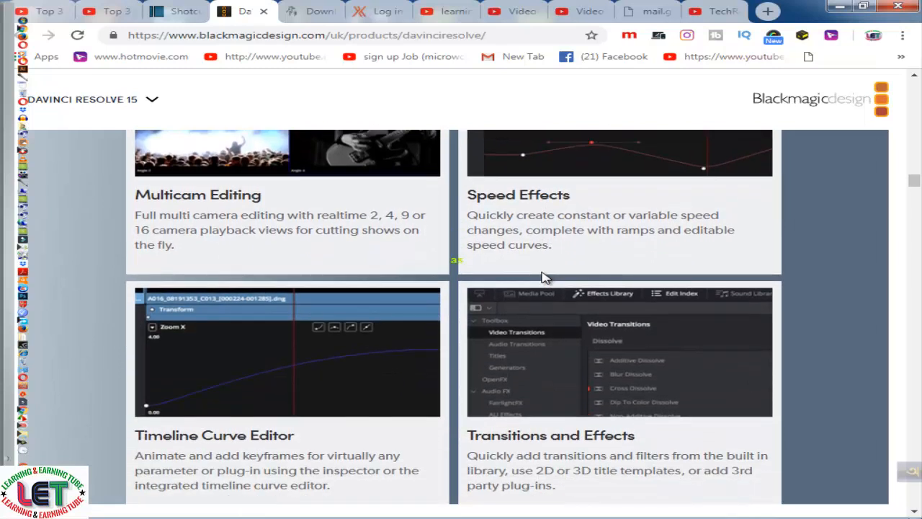
{"action": "scroll", "coordinate": [545, 278], "scroll_direction": "down", "scroll_amount": 3}
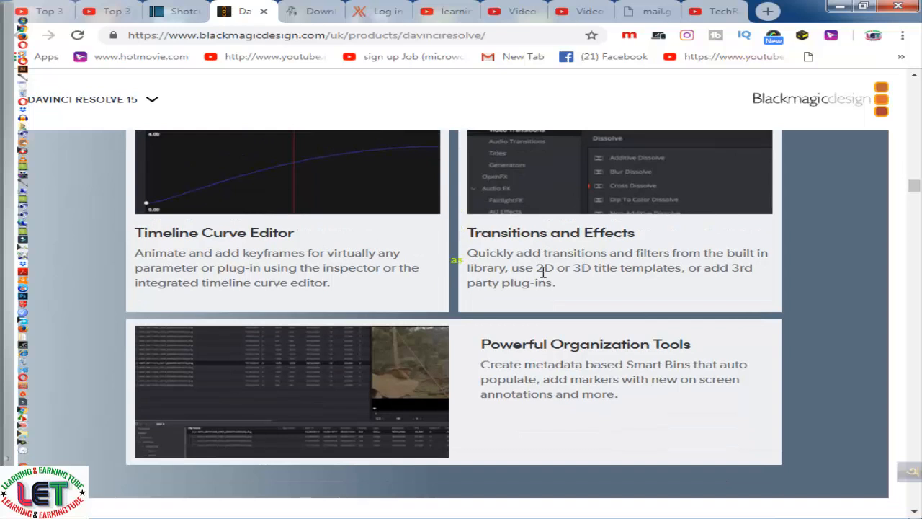
{"action": "scroll", "coordinate": [543, 271], "scroll_direction": "down", "scroll_amount": 2}
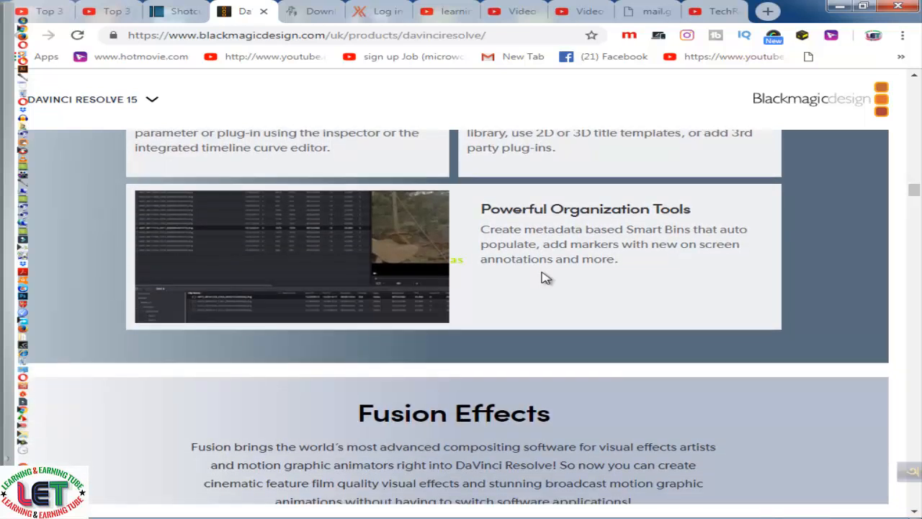
{"action": "scroll", "coordinate": [545, 278], "scroll_direction": "down", "scroll_amount": 2}
{"action": "scroll", "coordinate": [547, 270], "scroll_direction": "down", "scroll_amount": 3}
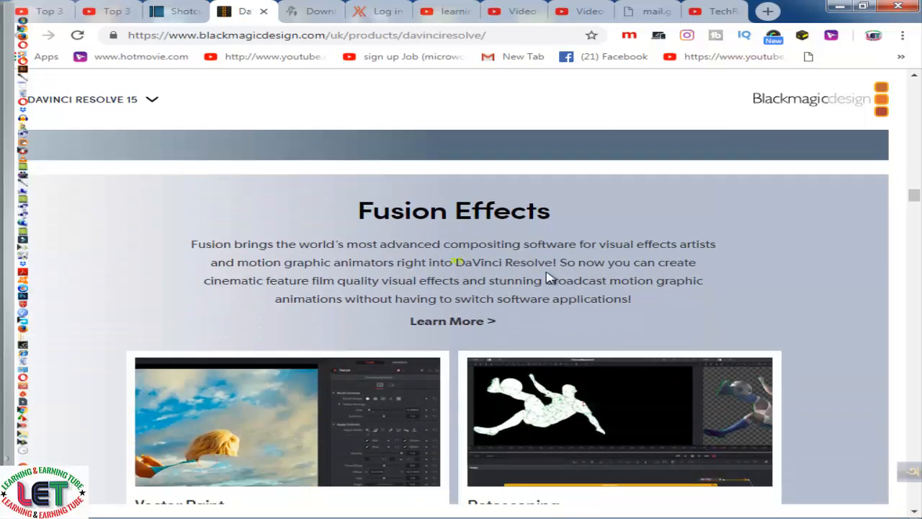
{"action": "scroll", "coordinate": [547, 278], "scroll_direction": "up", "scroll_amount": 1}
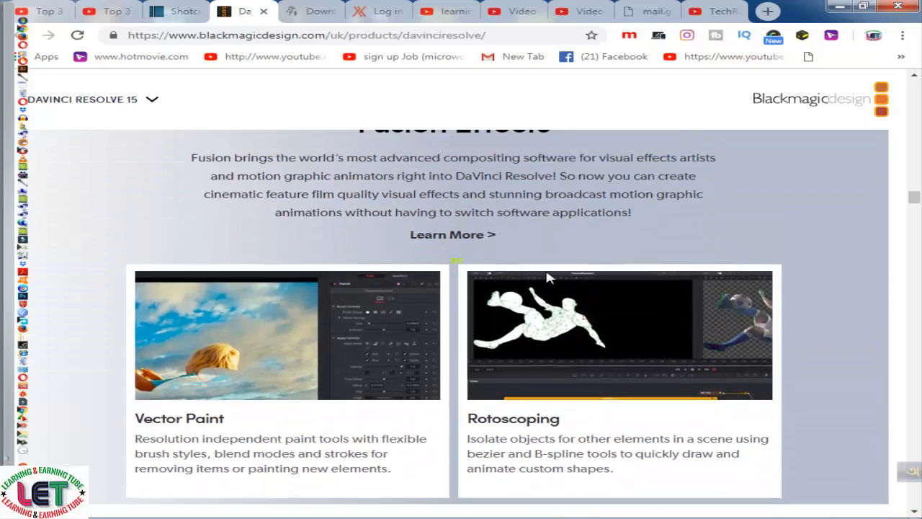
{"action": "scroll", "coordinate": [547, 274], "scroll_direction": "down", "scroll_amount": 1}
{"action": "scroll", "coordinate": [548, 272], "scroll_direction": "down", "scroll_amount": 1}
{"action": "scroll", "coordinate": [547, 271], "scroll_direction": "down", "scroll_amount": 1}
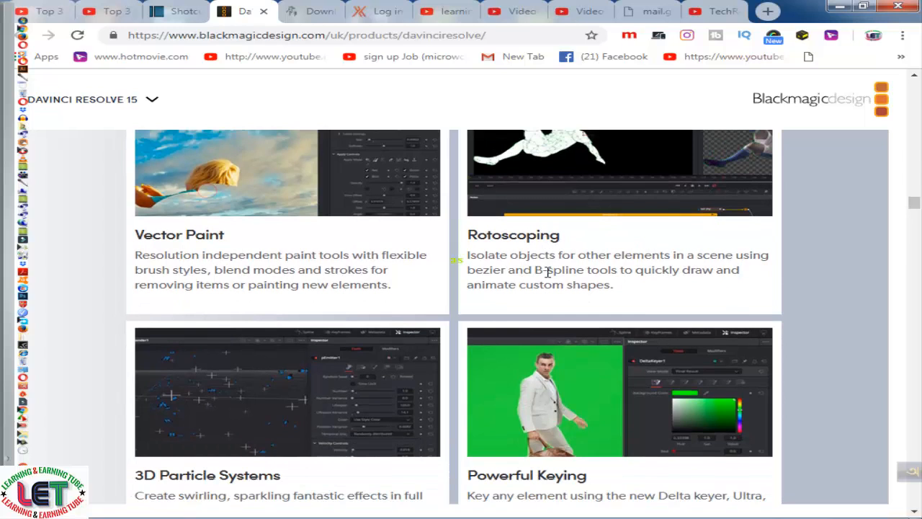
{"action": "scroll", "coordinate": [547, 272], "scroll_direction": "down", "scroll_amount": 1}
{"action": "scroll", "coordinate": [547, 272], "scroll_direction": "down", "scroll_amount": 2}
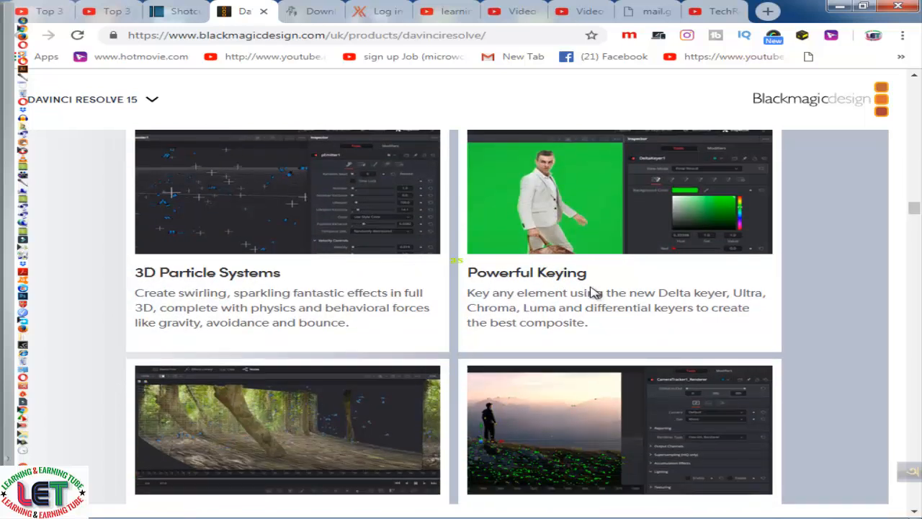
{"action": "scroll", "coordinate": [592, 291], "scroll_direction": "down", "scroll_amount": 1}
{"action": "scroll", "coordinate": [593, 292], "scroll_direction": "down", "scroll_amount": 2}
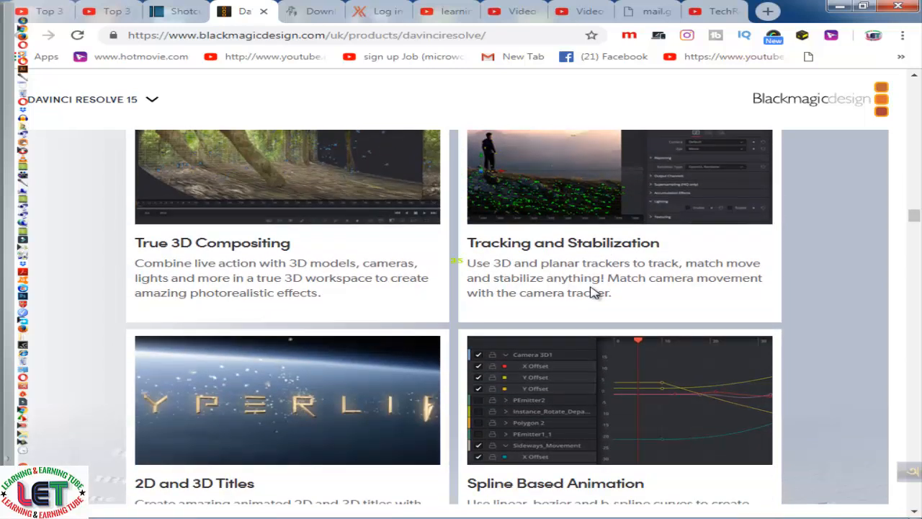
{"action": "scroll", "coordinate": [592, 291], "scroll_direction": "down", "scroll_amount": 1}
{"action": "scroll", "coordinate": [593, 292], "scroll_direction": "down", "scroll_amount": 1}
{"action": "scroll", "coordinate": [593, 291], "scroll_direction": "down", "scroll_amount": 1}
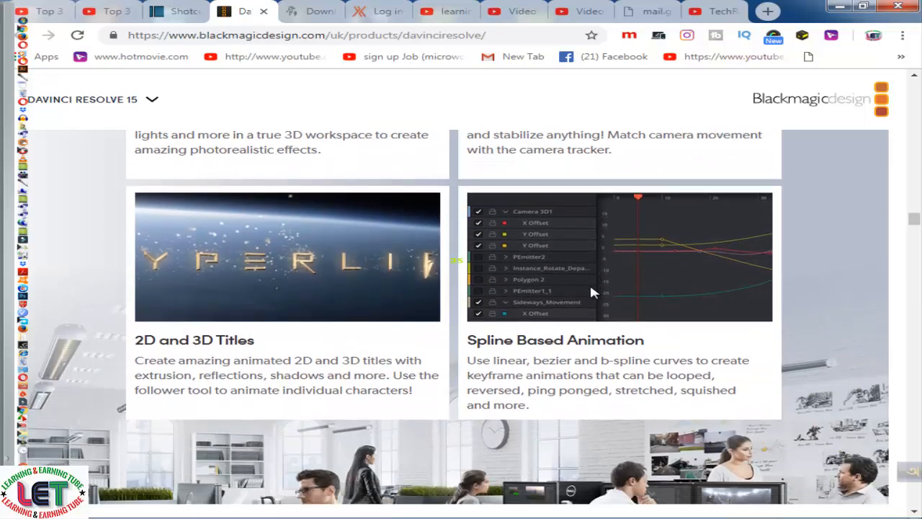
{"action": "scroll", "coordinate": [592, 291], "scroll_direction": "down", "scroll_amount": 1}
{"action": "scroll", "coordinate": [592, 288], "scroll_direction": "down", "scroll_amount": 1}
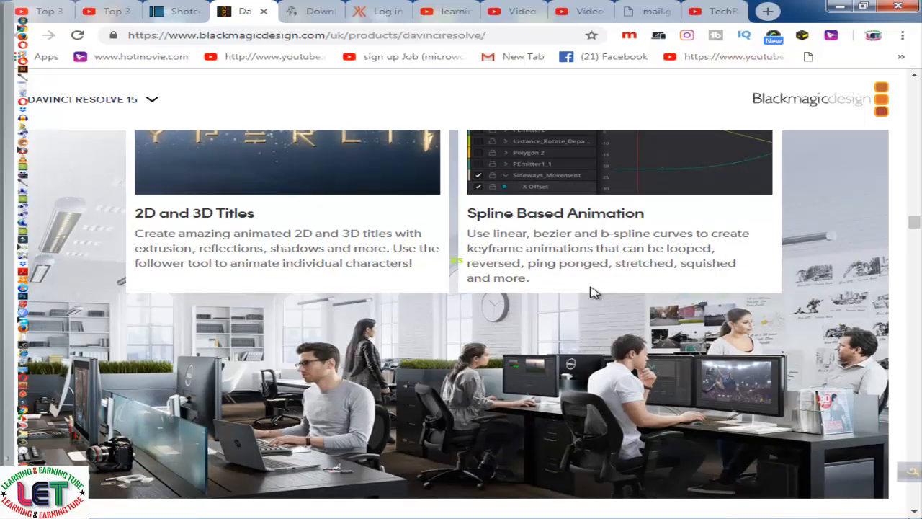
{"action": "scroll", "coordinate": [592, 292], "scroll_direction": "down", "scroll_amount": 1}
{"action": "scroll", "coordinate": [593, 292], "scroll_direction": "down", "scroll_amount": 1}
{"action": "scroll", "coordinate": [592, 291], "scroll_direction": "down", "scroll_amount": 3}
{"action": "scroll", "coordinate": [593, 292], "scroll_direction": "down", "scroll_amount": 3}
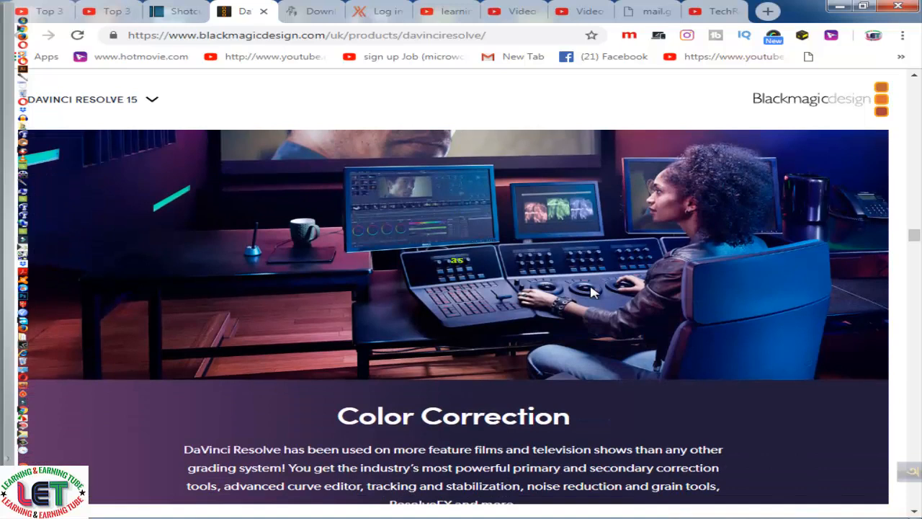
{"action": "scroll", "coordinate": [591, 291], "scroll_direction": "down", "scroll_amount": 2}
{"action": "scroll", "coordinate": [591, 290], "scroll_direction": "down", "scroll_amount": 1}
{"action": "scroll", "coordinate": [590, 291], "scroll_direction": "down", "scroll_amount": 1}
{"action": "scroll", "coordinate": [593, 291], "scroll_direction": "down", "scroll_amount": 2}
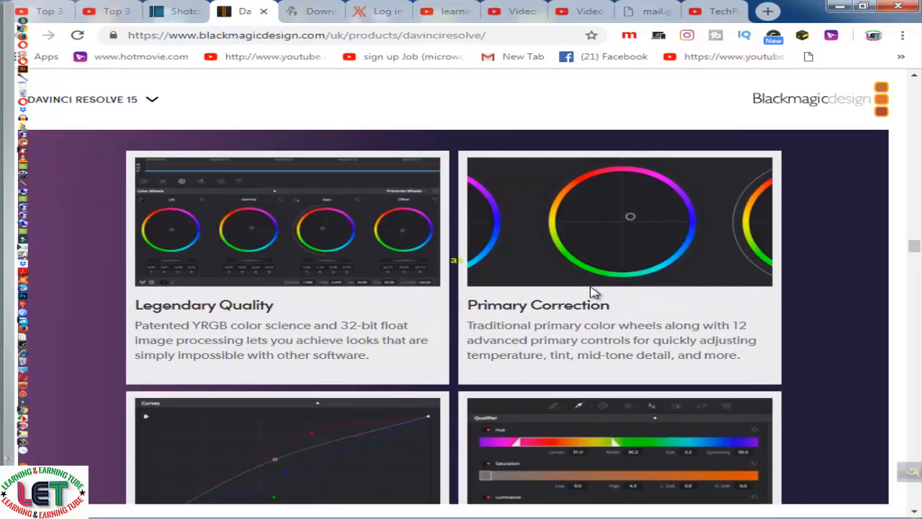
{"action": "scroll", "coordinate": [592, 291], "scroll_direction": "down", "scroll_amount": 1}
{"action": "scroll", "coordinate": [592, 291], "scroll_direction": "down", "scroll_amount": 1}
{"action": "scroll", "coordinate": [592, 292], "scroll_direction": "down", "scroll_amount": 1}
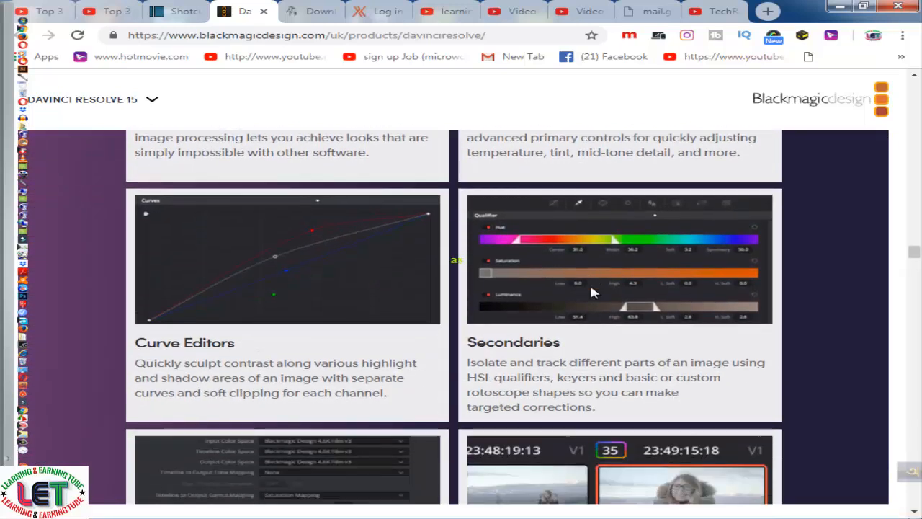
{"action": "scroll", "coordinate": [591, 291], "scroll_direction": "down", "scroll_amount": 2}
{"action": "scroll", "coordinate": [591, 292], "scroll_direction": "down", "scroll_amount": 3}
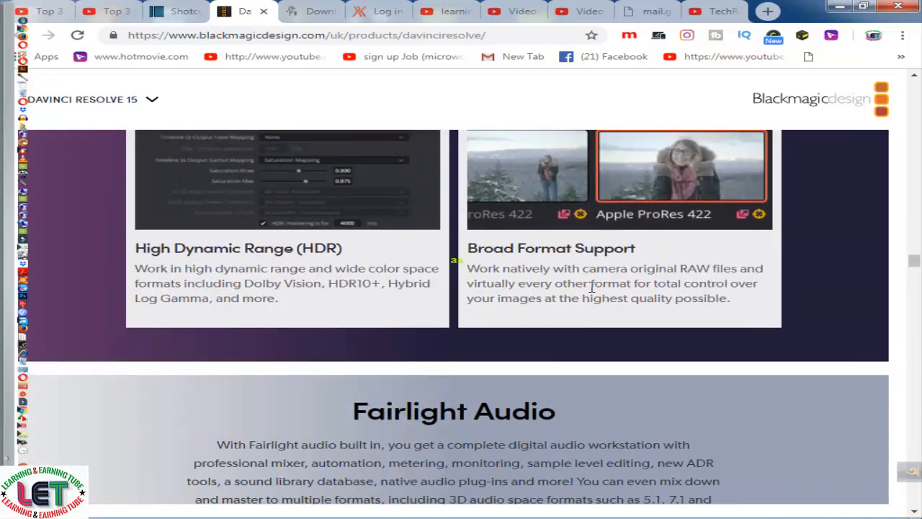
{"action": "scroll", "coordinate": [590, 292], "scroll_direction": "down", "scroll_amount": 1}
{"action": "scroll", "coordinate": [591, 292], "scroll_direction": "down", "scroll_amount": 1}
{"action": "scroll", "coordinate": [590, 292], "scroll_direction": "down", "scroll_amount": 1}
{"action": "scroll", "coordinate": [591, 292], "scroll_direction": "down", "scroll_amount": 2}
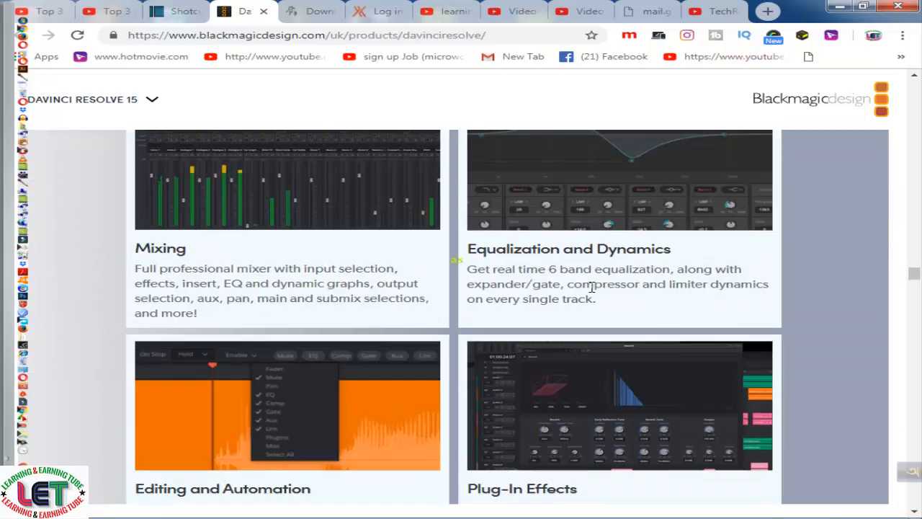
{"action": "scroll", "coordinate": [591, 292], "scroll_direction": "down", "scroll_amount": 5}
{"action": "scroll", "coordinate": [590, 289], "scroll_direction": "down", "scroll_amount": 1}
{"action": "scroll", "coordinate": [591, 292], "scroll_direction": "down", "scroll_amount": 5}
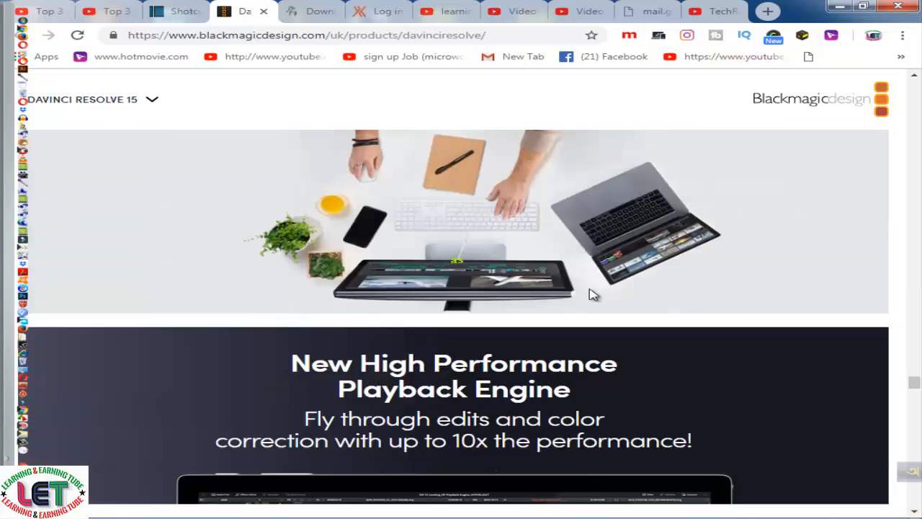
{"action": "scroll", "coordinate": [591, 292], "scroll_direction": "up", "scroll_amount": 3}
Switch to the VSDC tab showing the x64 and x32 Free Video Editor downloads.
{"action": "left_click", "coordinate": [317, 15]}
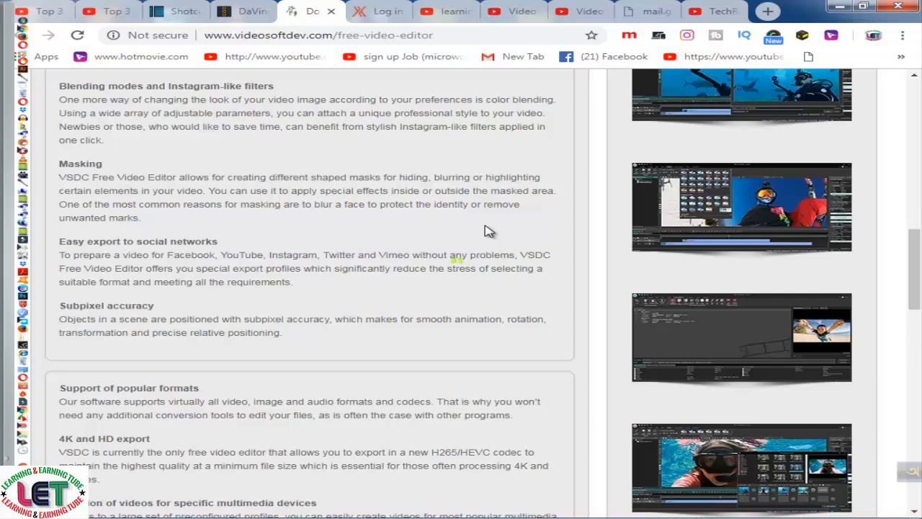
{"action": "scroll", "coordinate": [494, 261], "scroll_direction": "up", "scroll_amount": 1}
{"action": "scroll", "coordinate": [494, 261], "scroll_direction": "up", "scroll_amount": 2}
{"action": "scroll", "coordinate": [497, 269], "scroll_direction": "up", "scroll_amount": 4}
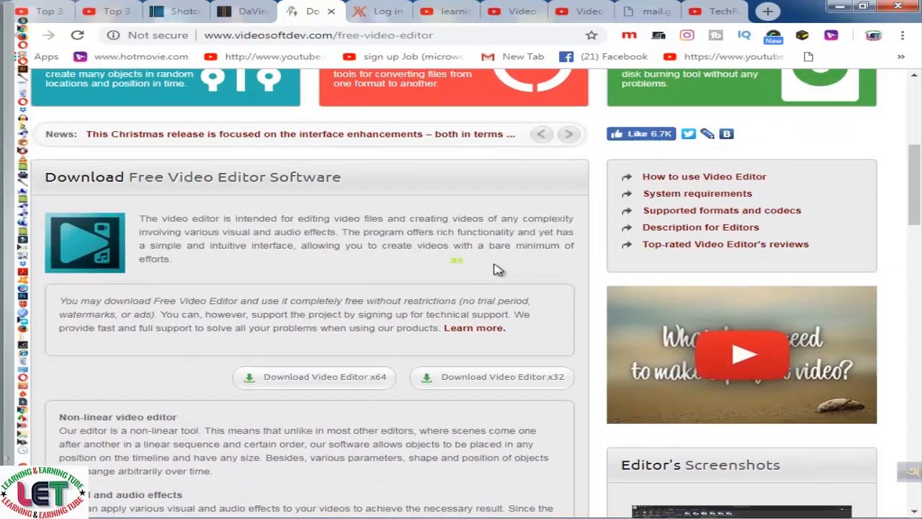
{"action": "scroll", "coordinate": [497, 268], "scroll_direction": "up", "scroll_amount": 1}
{"action": "scroll", "coordinate": [497, 268], "scroll_direction": "up", "scroll_amount": 2}
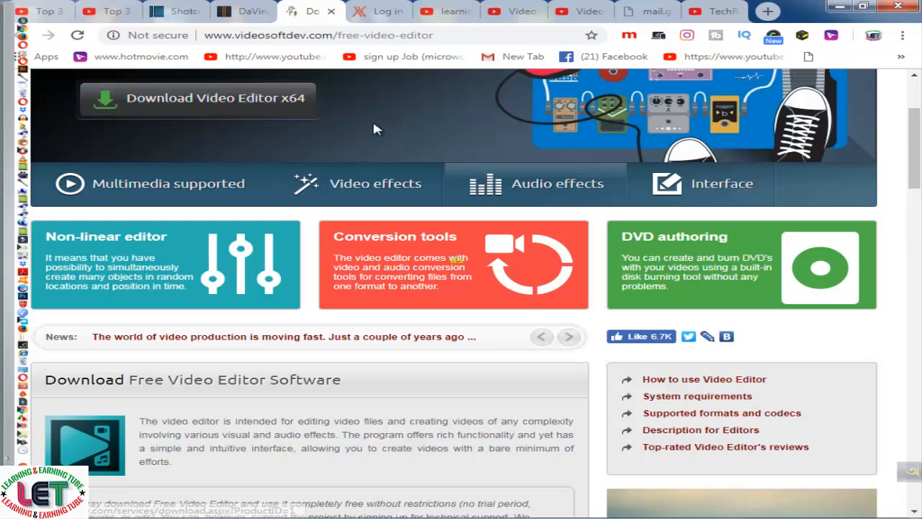
{"action": "scroll", "coordinate": [372, 118], "scroll_direction": "down", "scroll_amount": 1}
{"action": "scroll", "coordinate": [374, 125], "scroll_direction": "down", "scroll_amount": 1}
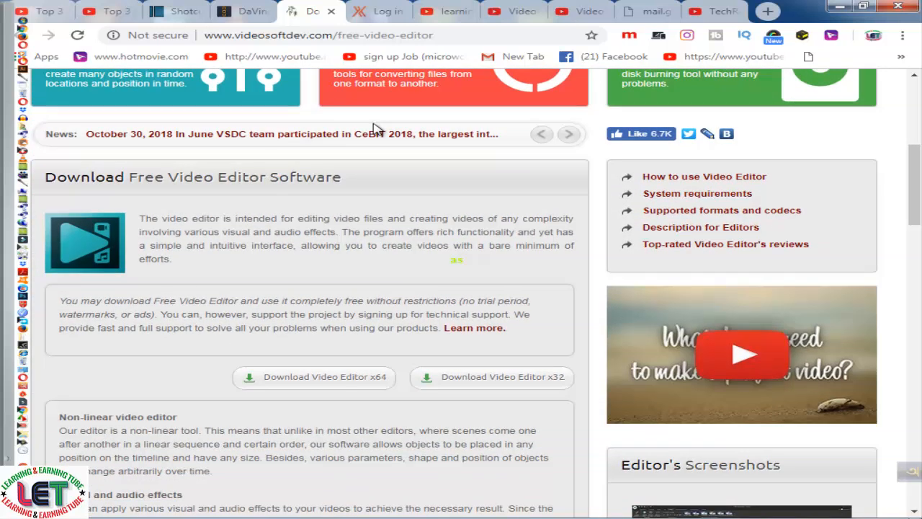
{"action": "scroll", "coordinate": [373, 125], "scroll_direction": "down", "scroll_amount": 1}
{"action": "scroll", "coordinate": [375, 128], "scroll_direction": "down", "scroll_amount": 2}
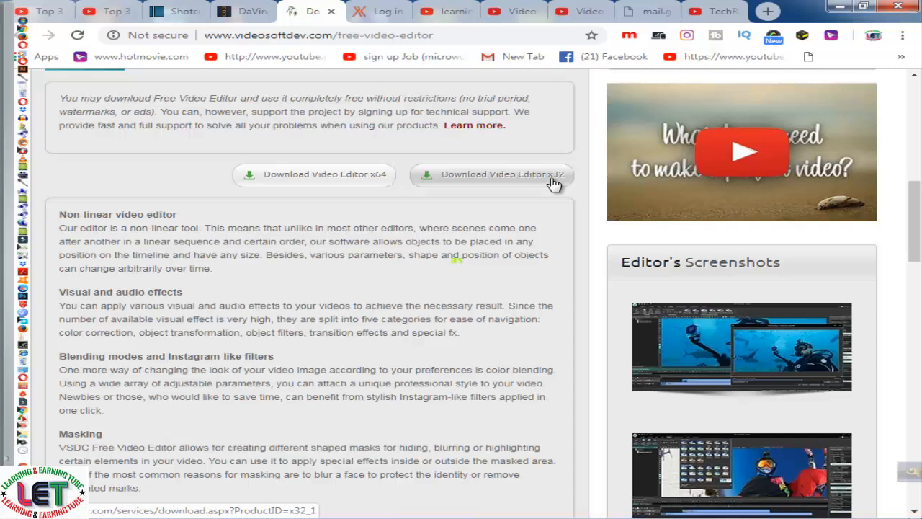
{"action": "scroll", "coordinate": [555, 184], "scroll_direction": "down", "scroll_amount": 1}
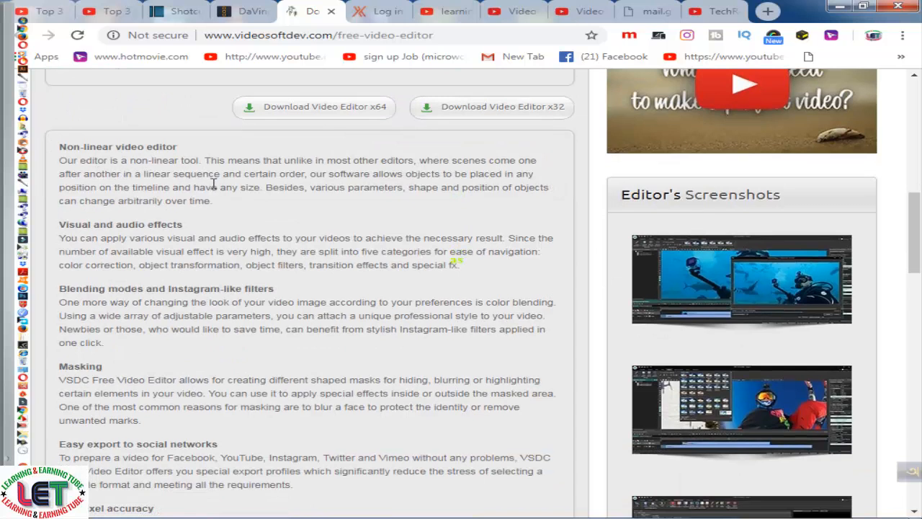
{"action": "scroll", "coordinate": [213, 183], "scroll_direction": "down", "scroll_amount": 1}
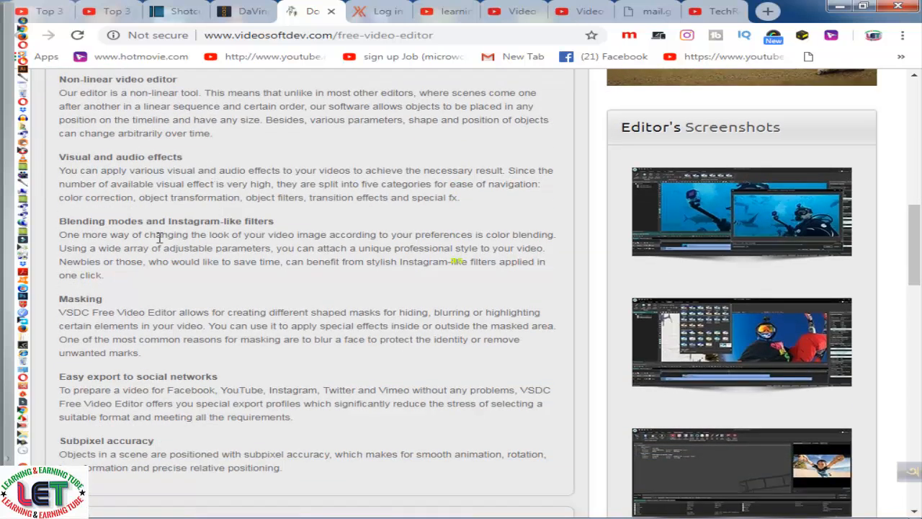
{"action": "scroll", "coordinate": [159, 238], "scroll_direction": "down", "scroll_amount": 1}
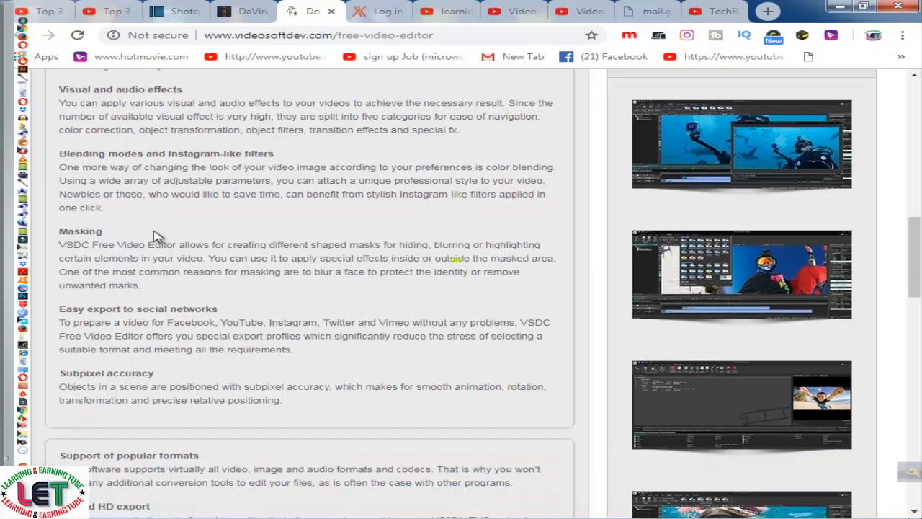
{"action": "scroll", "coordinate": [119, 245], "scroll_direction": "down", "scroll_amount": 1}
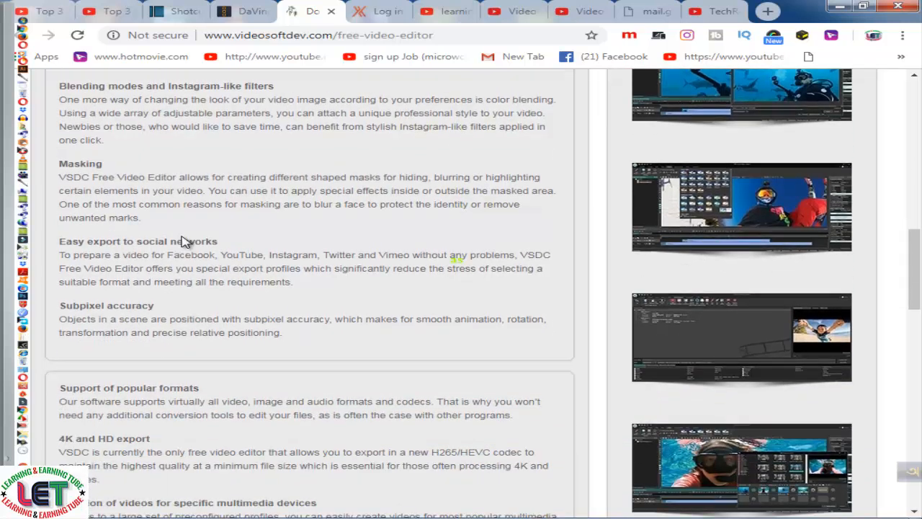
{"action": "scroll", "coordinate": [241, 239], "scroll_direction": "down", "scroll_amount": 1}
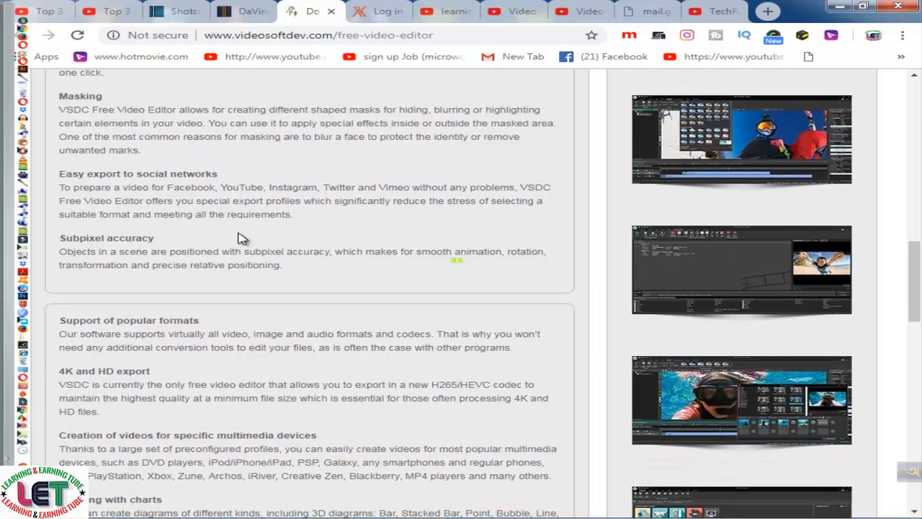
{"action": "scroll", "coordinate": [242, 239], "scroll_direction": "down", "scroll_amount": 1}
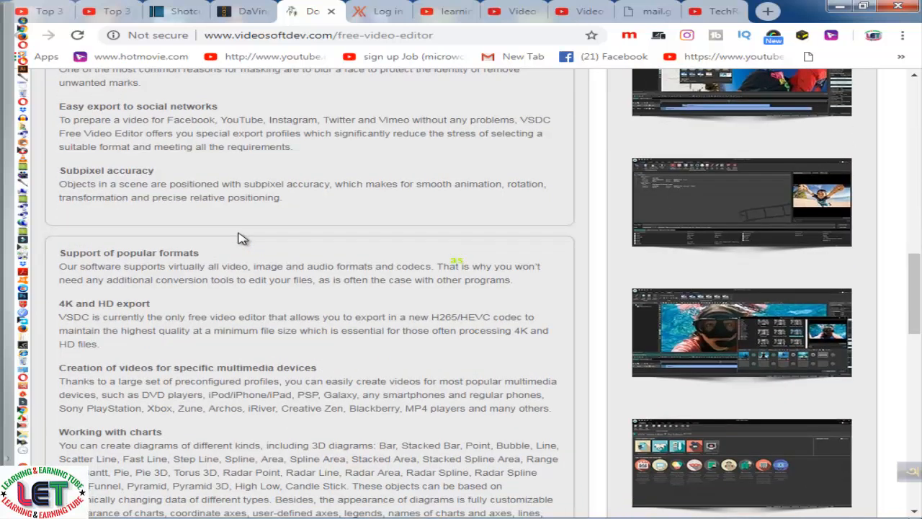
{"action": "scroll", "coordinate": [242, 239], "scroll_direction": "down", "scroll_amount": 1}
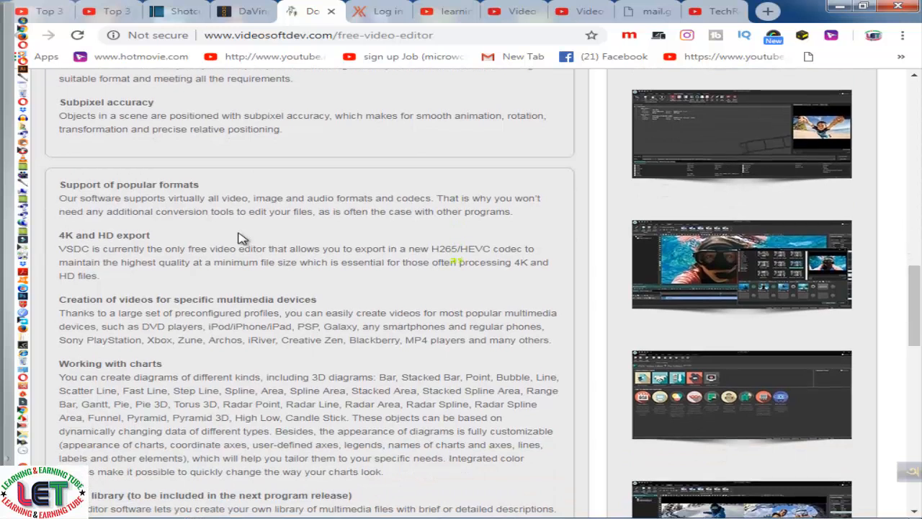
{"action": "scroll", "coordinate": [242, 239], "scroll_direction": "down", "scroll_amount": 1}
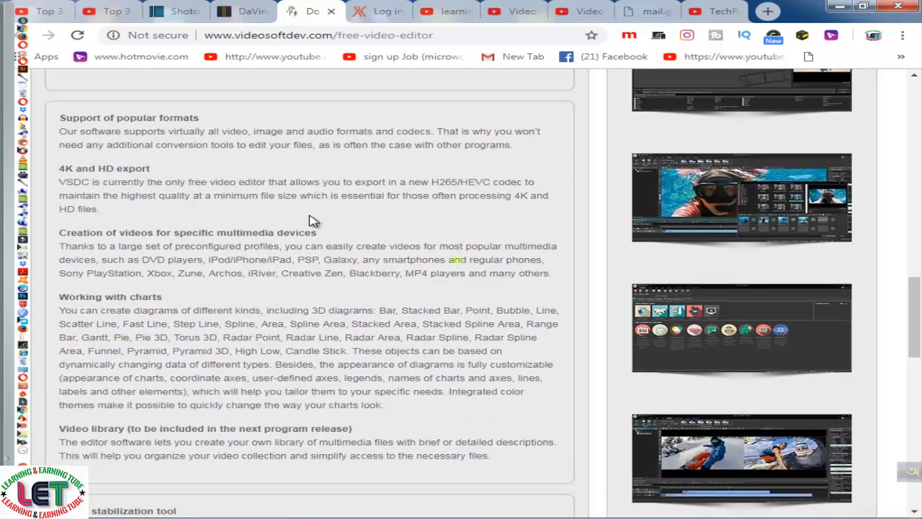
{"action": "scroll", "coordinate": [344, 217], "scroll_direction": "down", "scroll_amount": 1}
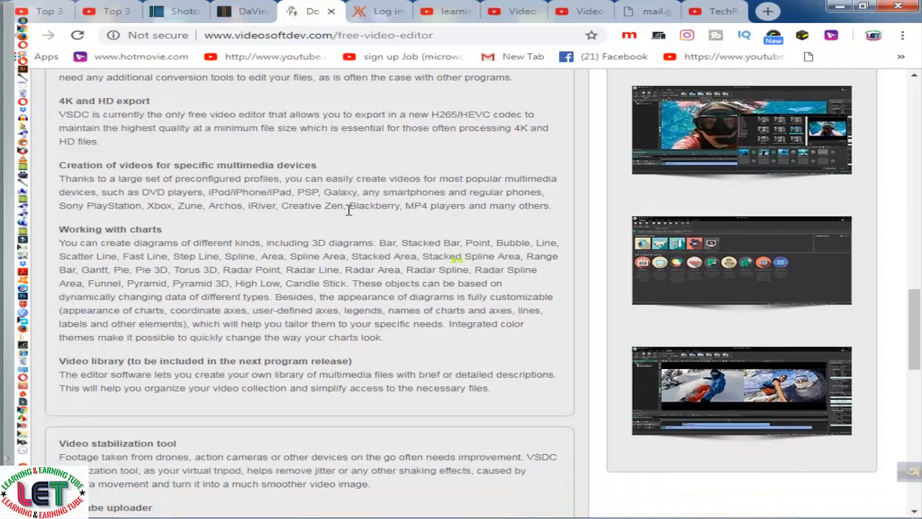
{"action": "scroll", "coordinate": [348, 209], "scroll_direction": "down", "scroll_amount": 2}
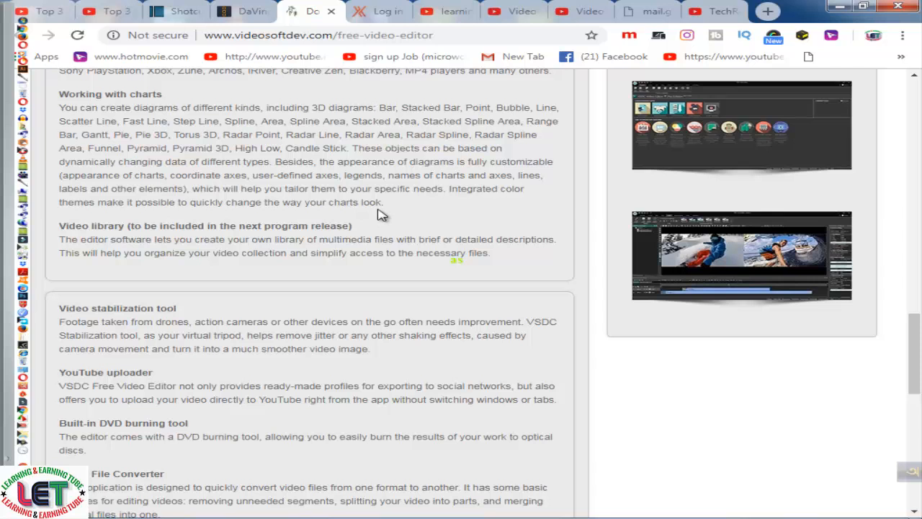
{"action": "scroll", "coordinate": [380, 214], "scroll_direction": "down", "scroll_amount": 1}
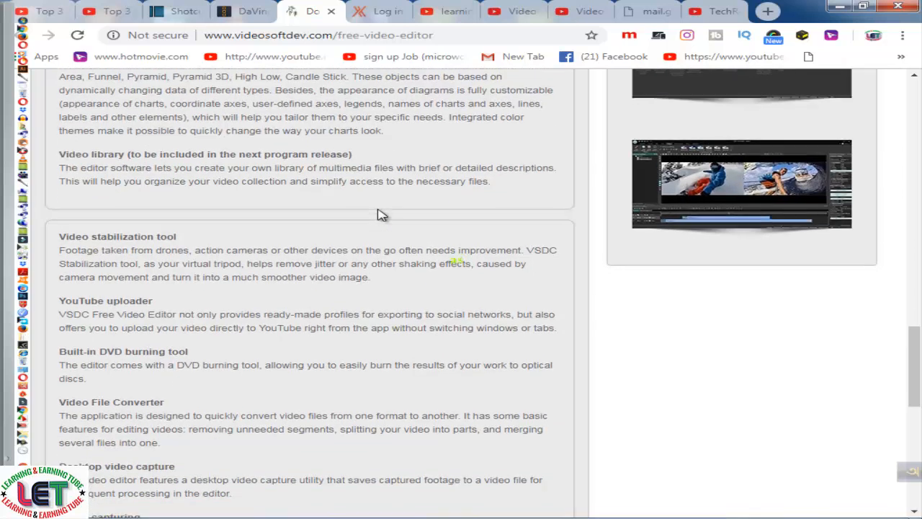
{"action": "scroll", "coordinate": [381, 215], "scroll_direction": "down", "scroll_amount": 1}
{"action": "scroll", "coordinate": [381, 214], "scroll_direction": "down", "scroll_amount": 1}
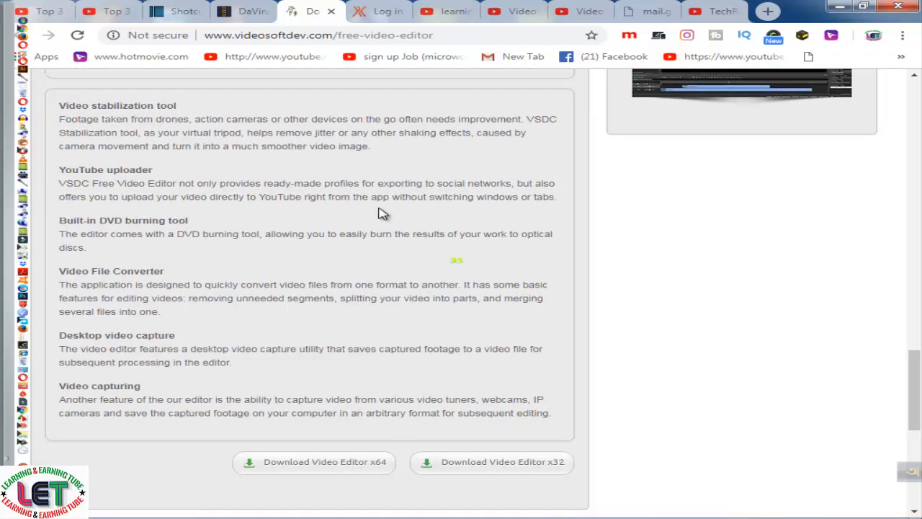
{"action": "scroll", "coordinate": [381, 214], "scroll_direction": "down", "scroll_amount": 1}
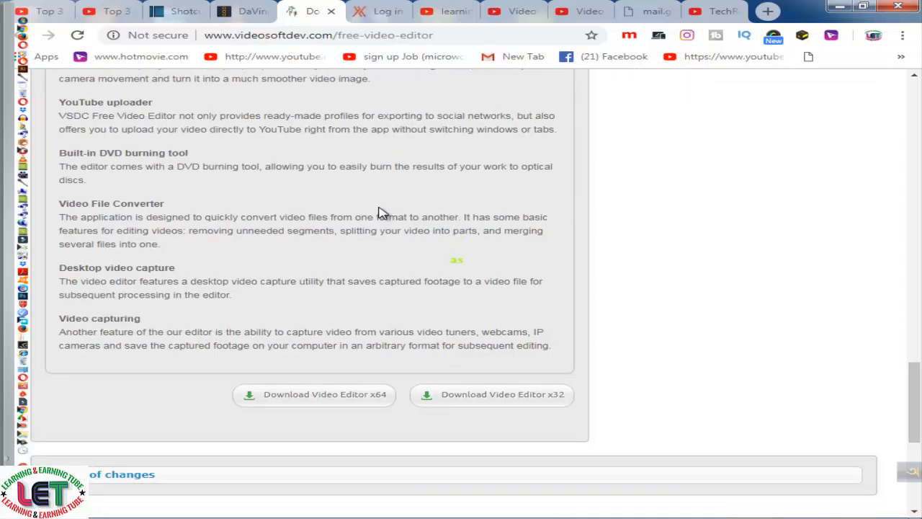
{"action": "scroll", "coordinate": [381, 214], "scroll_direction": "down", "scroll_amount": 1}
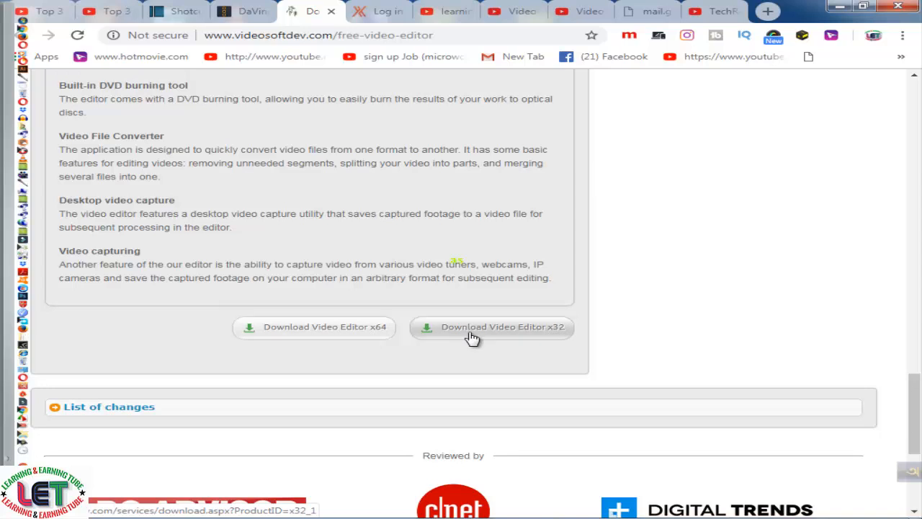
{"action": "scroll", "coordinate": [411, 147], "scroll_direction": "up", "scroll_amount": 5}
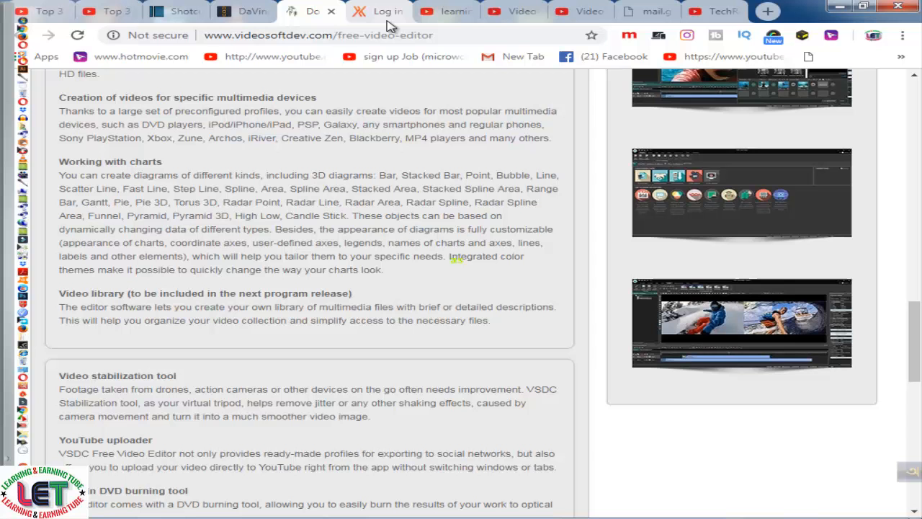
Switch to the fxhome.com login tab showing the login form and cookie notice.
{"action": "left_click", "coordinate": [387, 21]}
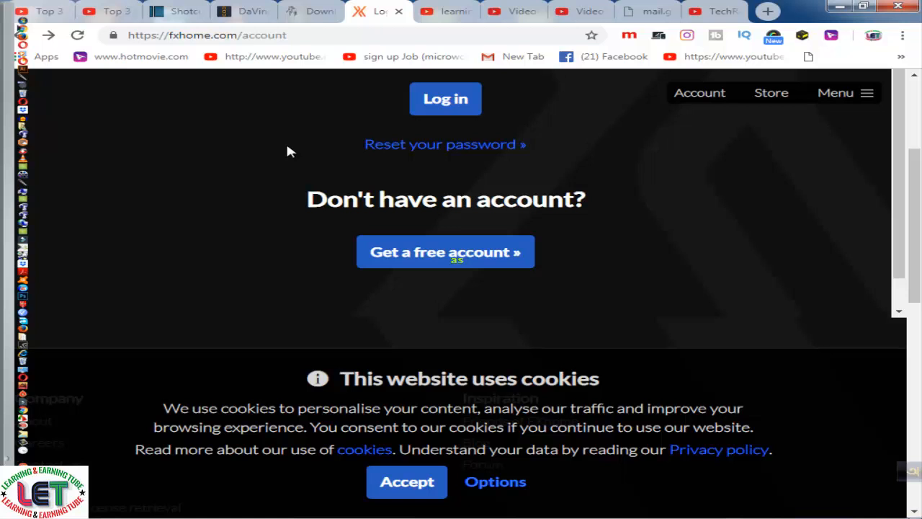
{"action": "scroll", "coordinate": [461, 244], "scroll_direction": "down", "scroll_amount": 1}
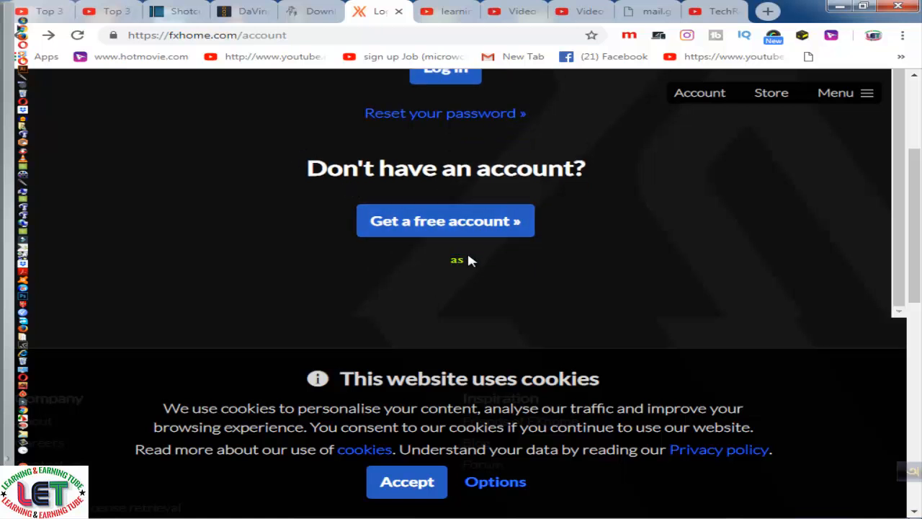
{"action": "scroll", "coordinate": [468, 261], "scroll_direction": "down", "scroll_amount": 3}
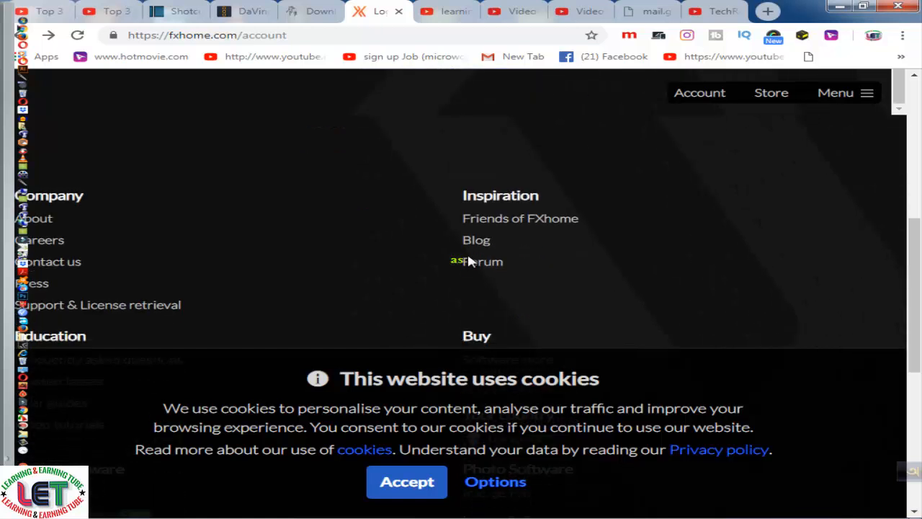
{"action": "scroll", "coordinate": [468, 256], "scroll_direction": "down", "scroll_amount": 3}
{"action": "scroll", "coordinate": [432, 295], "scroll_direction": "down", "scroll_amount": 1}
{"action": "scroll", "coordinate": [408, 306], "scroll_direction": "down", "scroll_amount": 1}
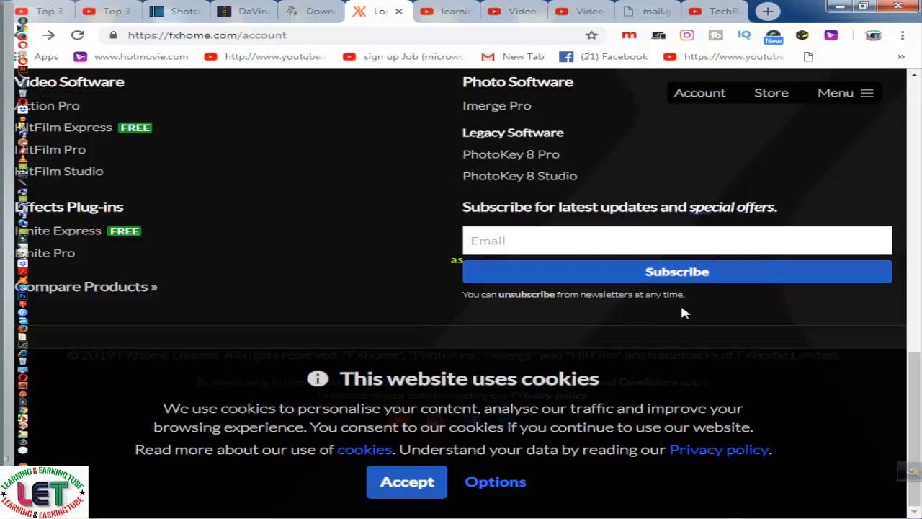
{"action": "scroll", "coordinate": [684, 313], "scroll_direction": "up", "scroll_amount": 5}
{"action": "scroll", "coordinate": [684, 313], "scroll_direction": "up", "scroll_amount": 3}
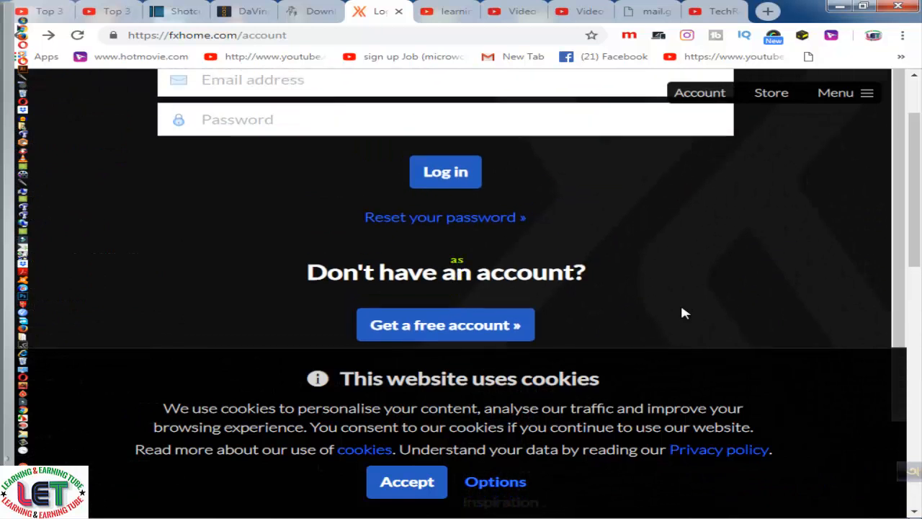
{"action": "scroll", "coordinate": [684, 314], "scroll_direction": "up", "scroll_amount": 1}
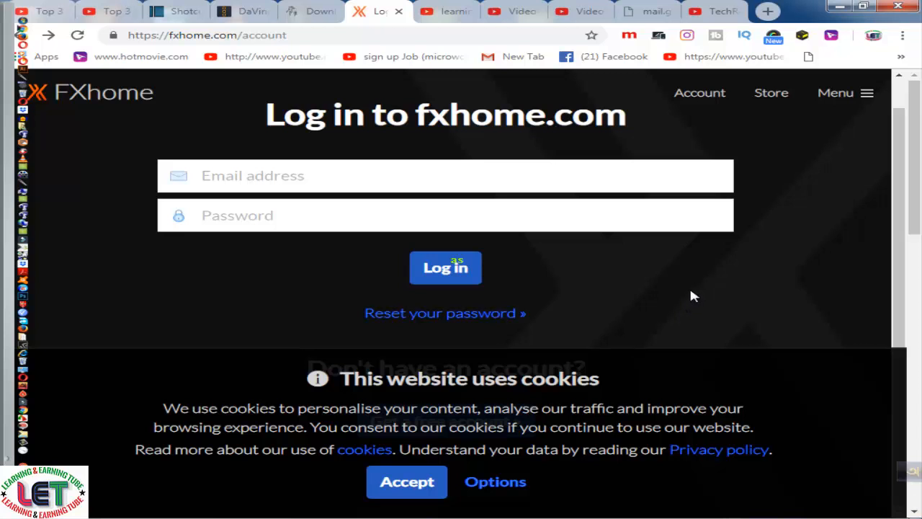
Switch to the YouTube tab for the learning & earning tube channel home page.
{"action": "left_click", "coordinate": [448, 12]}
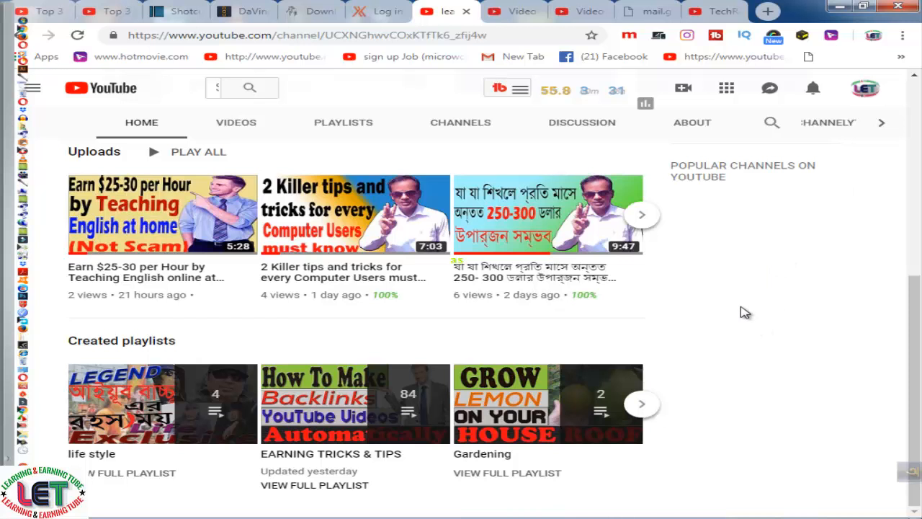
{"action": "scroll", "coordinate": [747, 310], "scroll_direction": "up", "scroll_amount": 1}
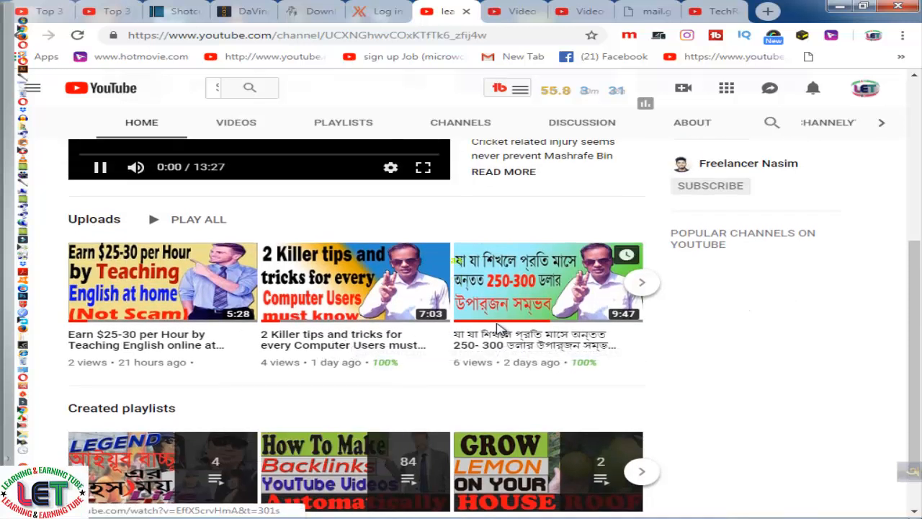
{"action": "mouse_move", "coordinate": [547, 214]}
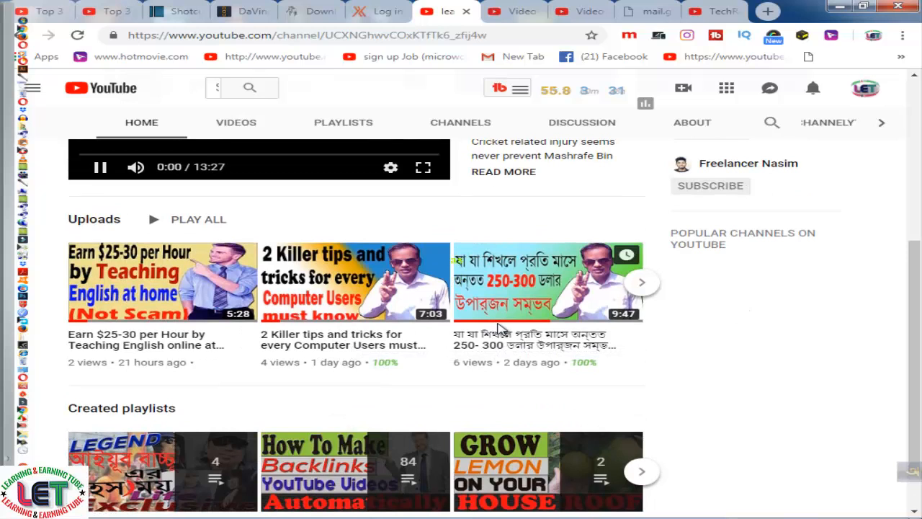
{"action": "scroll", "coordinate": [502, 329], "scroll_direction": "down", "scroll_amount": 1}
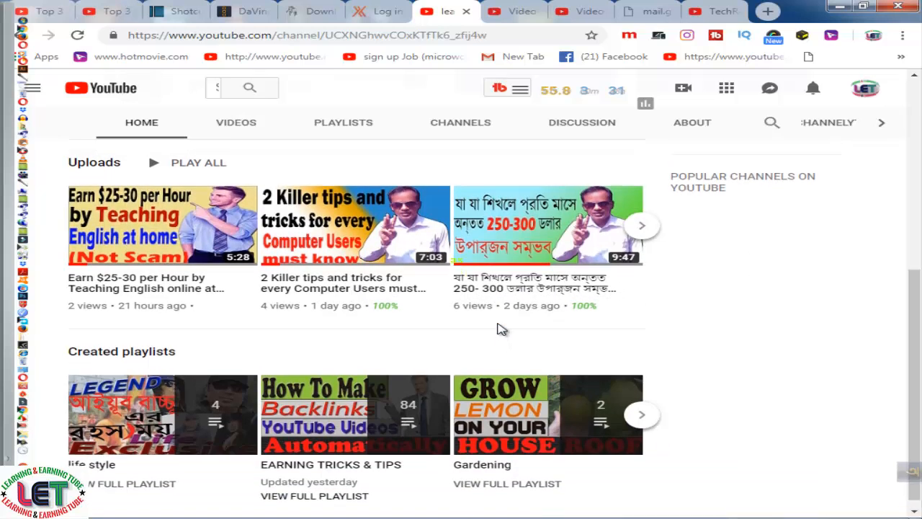
{"action": "scroll", "coordinate": [502, 329], "scroll_direction": "up", "scroll_amount": 5}
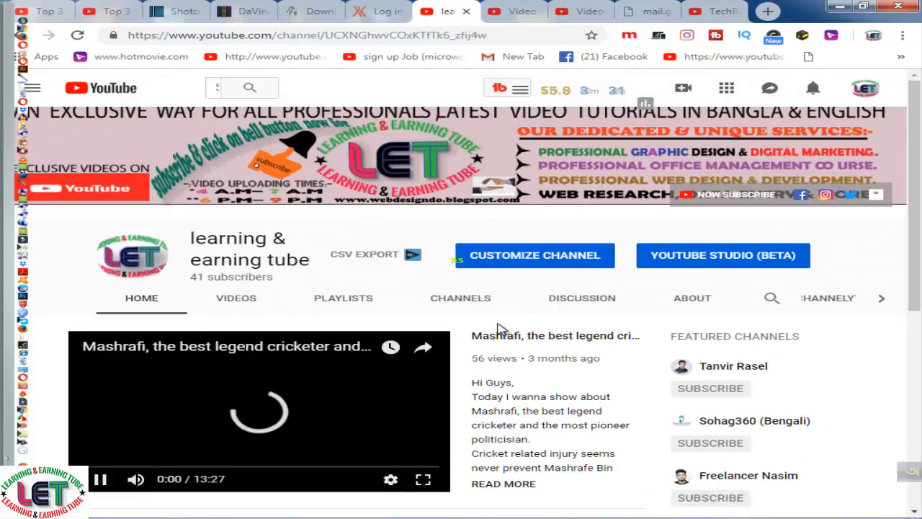